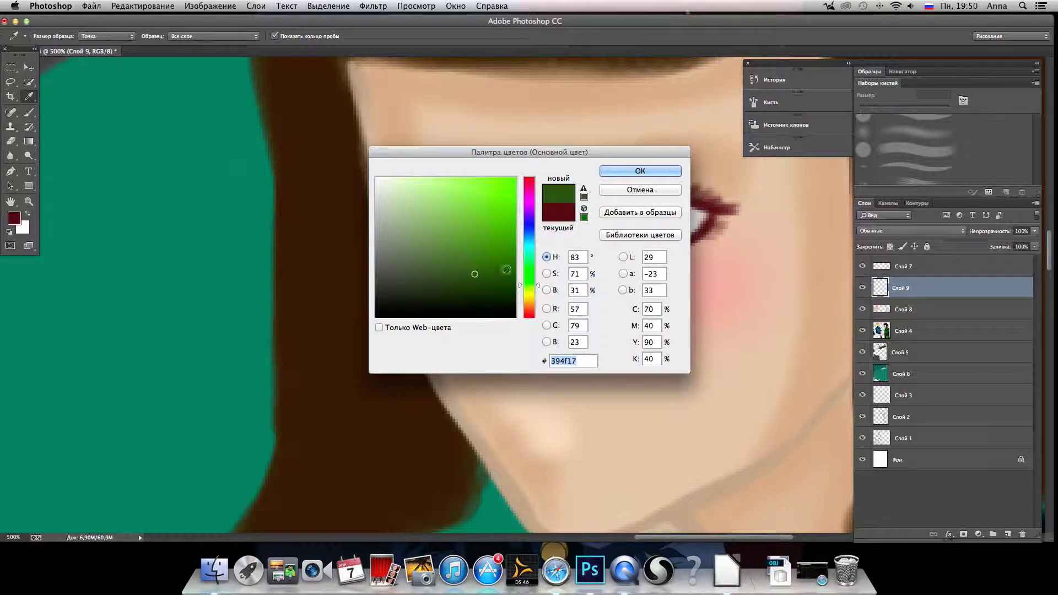
Paint the irises of both eyes in dark green on layer Слой 9 with a 4 px brush.
left_click(638, 171)
key("b")
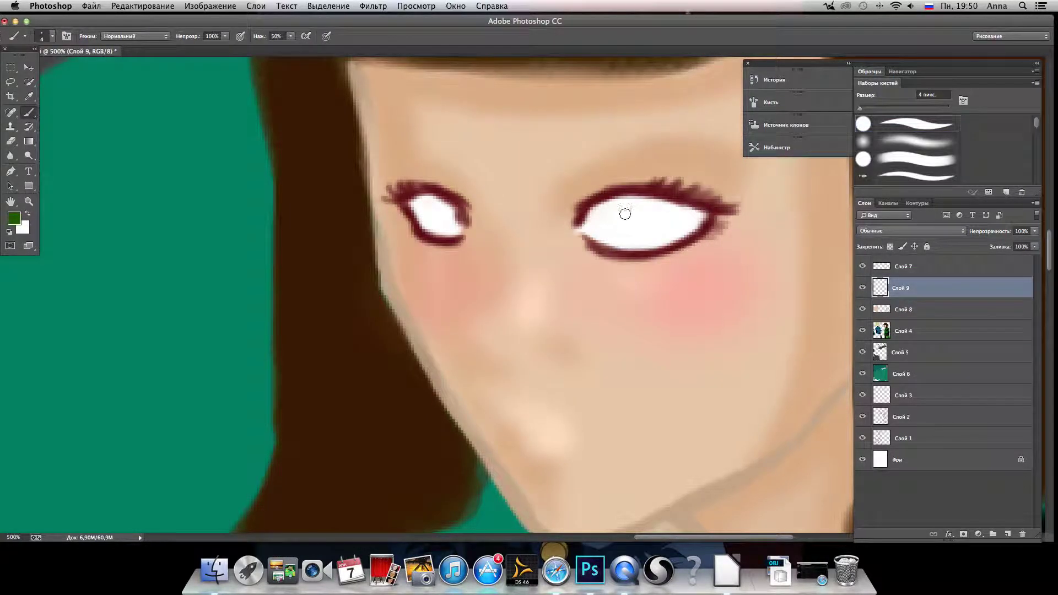
mouse_move(603, 204)
left_mouse_down()
mouse_move(617, 244)
mouse_move(603, 205)
mouse_move(626, 242)
mouse_move(605, 218)
mouse_move(609, 231)
mouse_move(622, 243)
mouse_move(602, 207)
mouse_move(632, 244)
mouse_move(655, 238)
mouse_move(625, 242)
mouse_move(662, 222)
mouse_move(644, 242)
mouse_move(661, 199)
mouse_move(647, 243)
mouse_move(665, 203)
left_mouse_up()
mouse_move(429, 193)
left_mouse_down()
mouse_move(450, 221)
mouse_move(440, 221)
mouse_move(453, 212)
mouse_move(430, 217)
mouse_move(424, 200)
mouse_move(449, 225)
mouse_move(435, 196)
mouse_move(461, 215)
mouse_move(432, 211)
left_mouse_up()
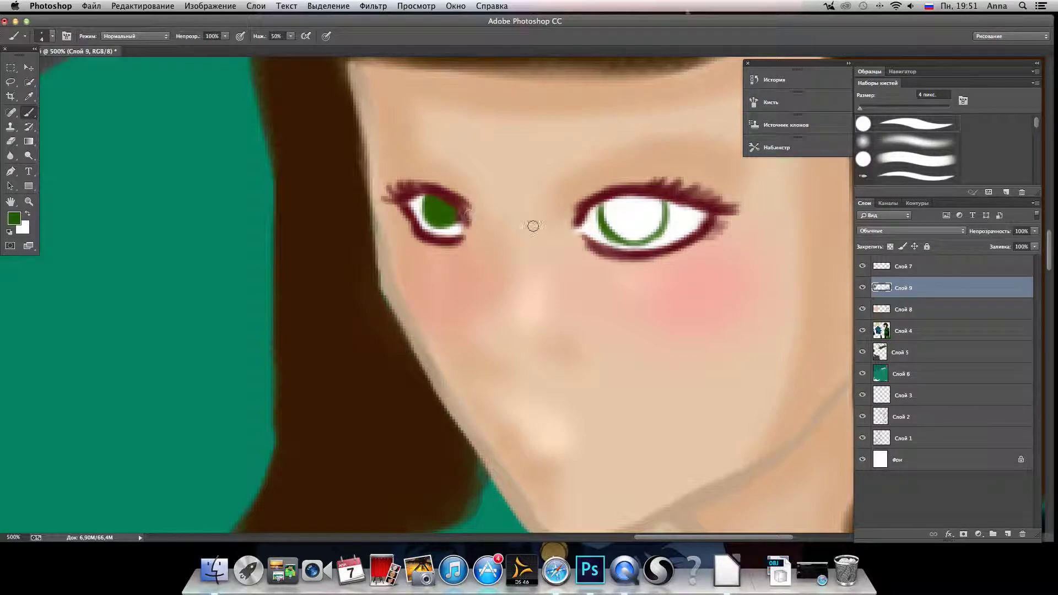
mouse_move(610, 202)
left_mouse_down()
mouse_move(642, 238)
mouse_move(657, 225)
mouse_move(649, 227)
mouse_move(655, 201)
mouse_move(632, 234)
mouse_move(661, 204)
mouse_move(659, 225)
mouse_move(634, 207)
left_mouse_up()
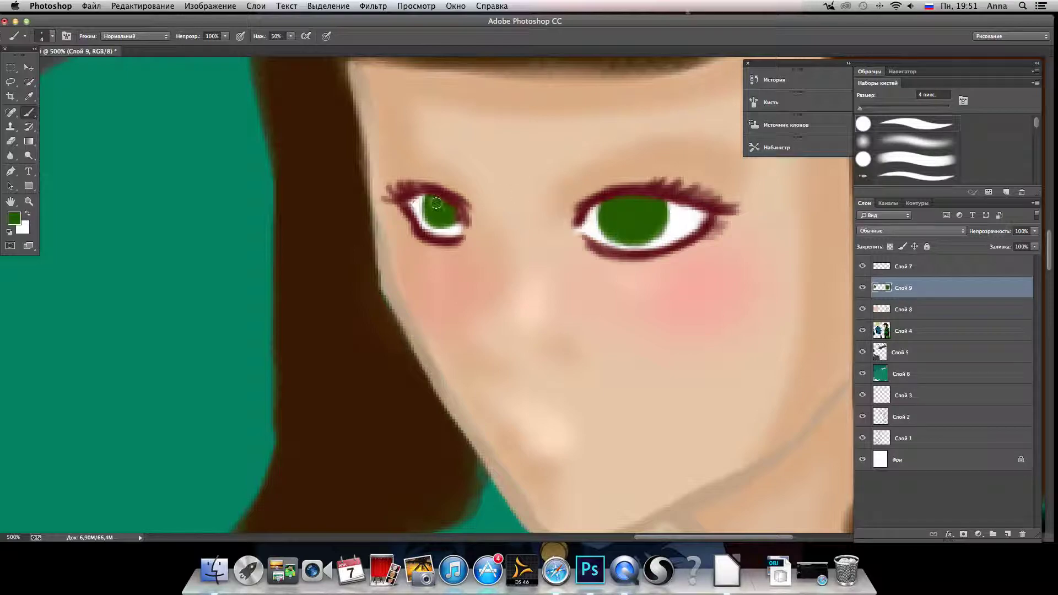
mouse_move(663, 204)
left_mouse_down()
mouse_move(668, 227)
mouse_move(657, 220)
left_mouse_up()
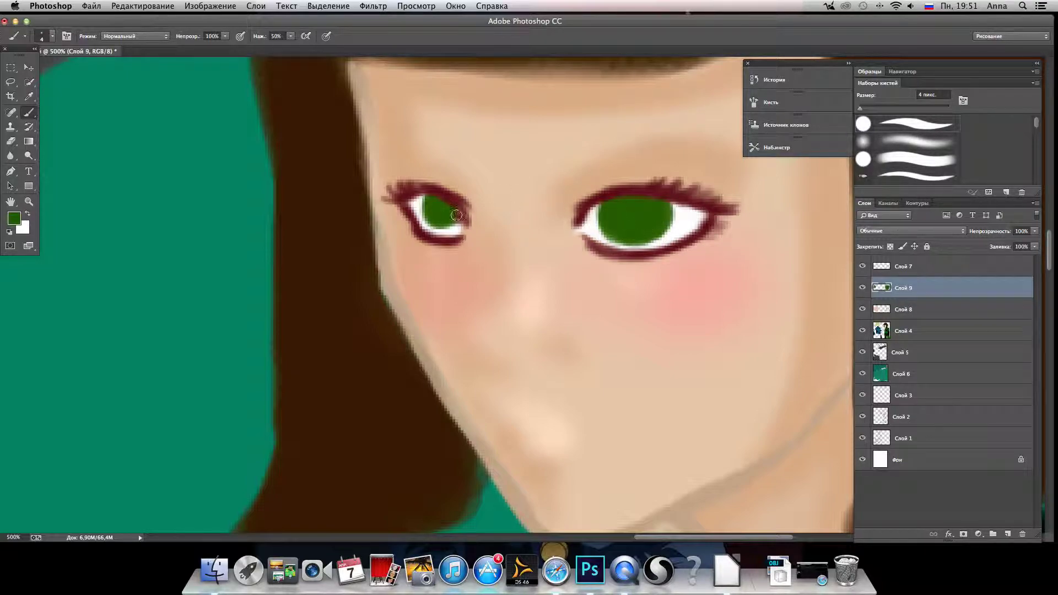
Choose a darker green and shade around the edges of both irises.
left_click(18, 219)
left_click(502, 272)
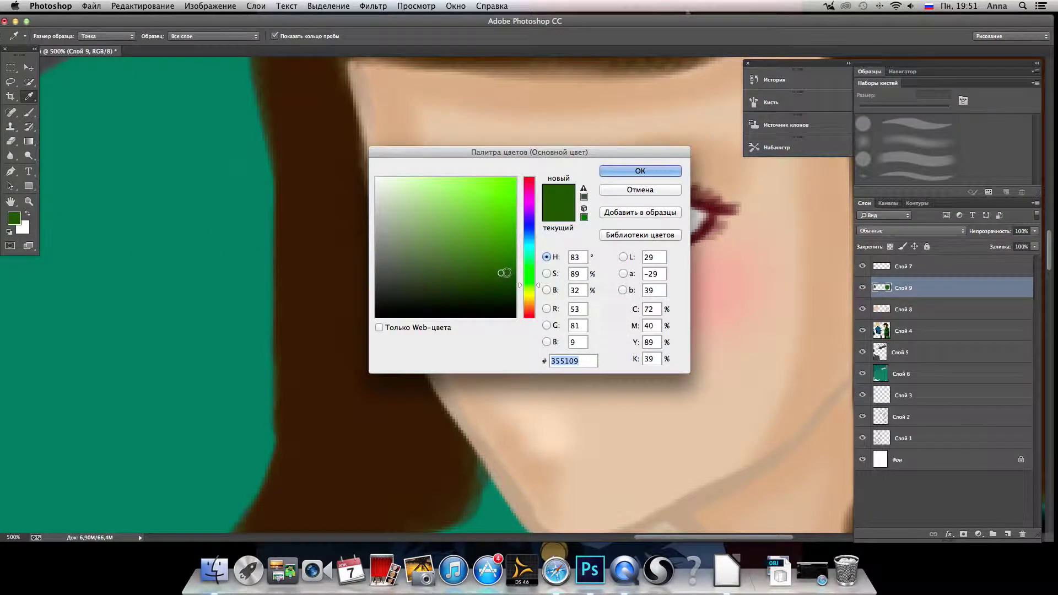
left_click(634, 174)
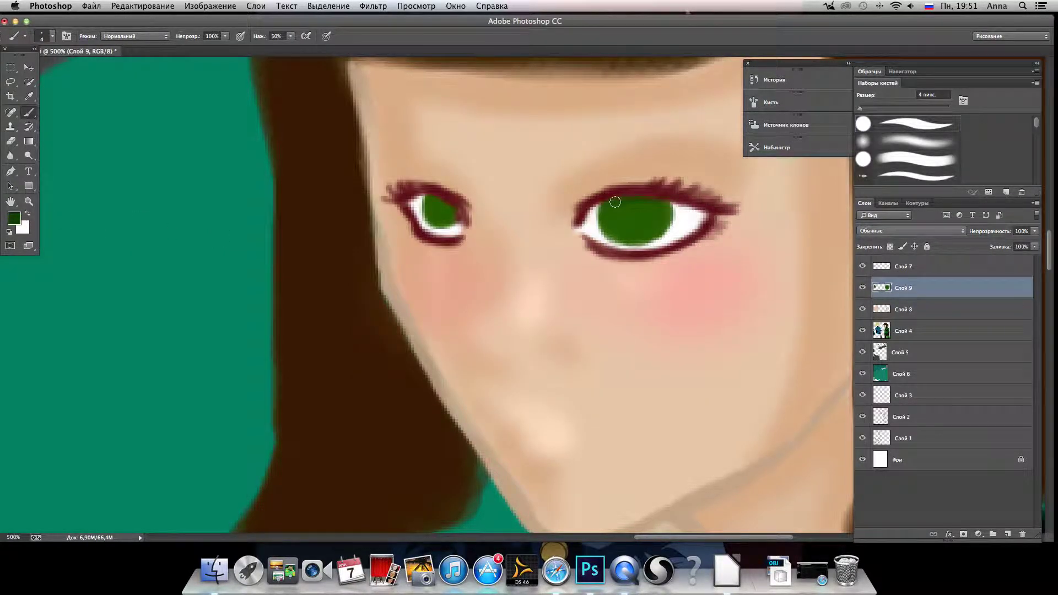
mouse_move(641, 202)
left_mouse_down()
mouse_move(666, 223)
mouse_move(630, 231)
mouse_move(659, 202)
mouse_move(602, 208)
mouse_move(613, 200)
mouse_move(607, 233)
mouse_move(609, 197)
mouse_move(617, 239)
left_mouse_up()
mouse_move(427, 200)
left_mouse_down()
mouse_move(428, 223)
mouse_move(452, 206)
left_mouse_up()
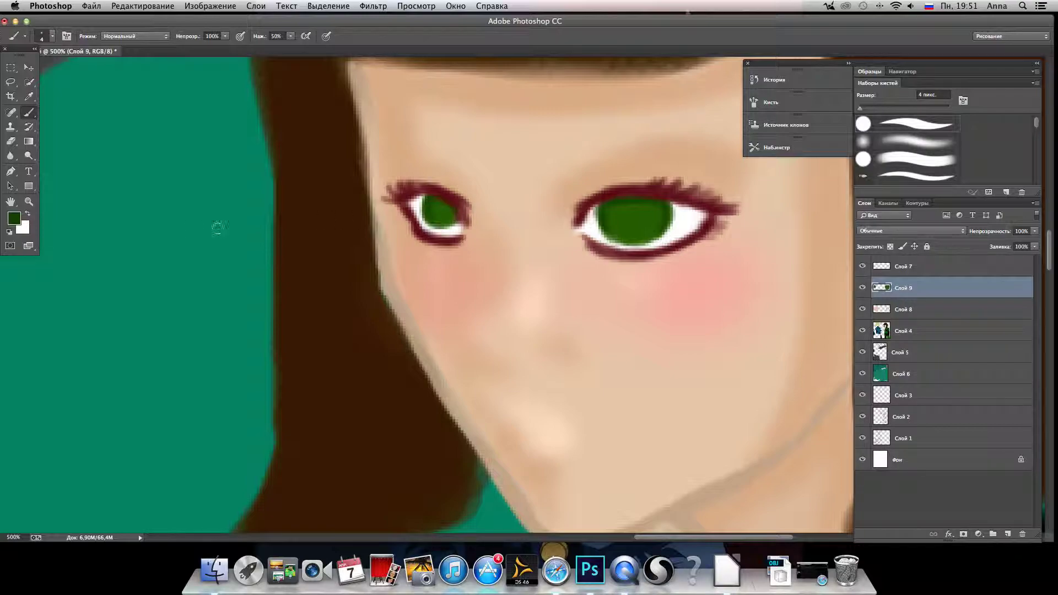
Set the foreground colour to deep green 1b2a04 and shade the centres and upper parts of both irises.
left_click(13, 218)
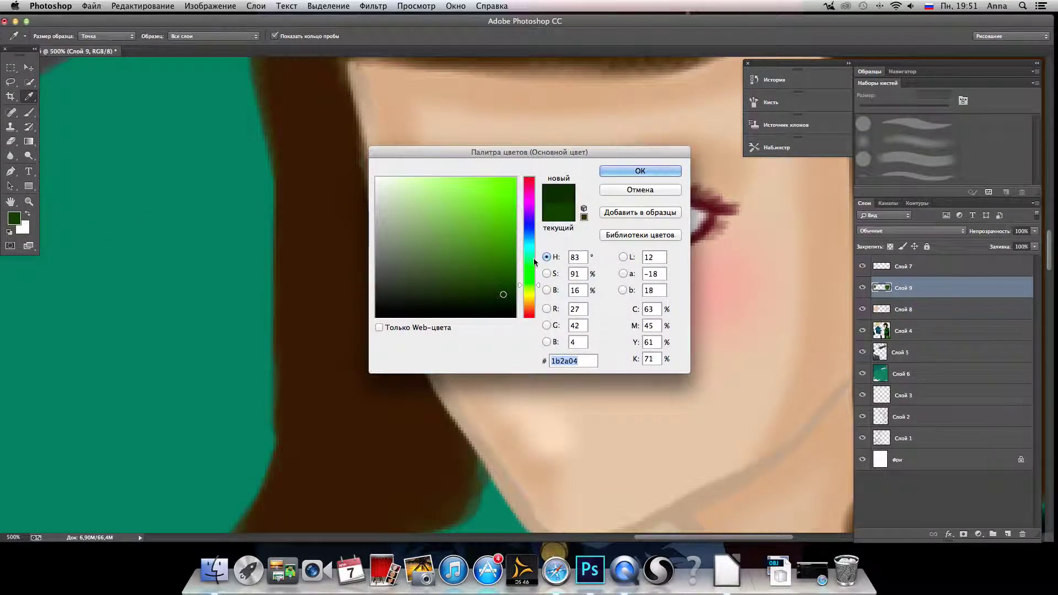
left_click(640, 171)
left_click_drag(438, 211, 442, 218)
mouse_move(622, 202)
left_mouse_down()
mouse_move(633, 200)
mouse_move(606, 232)
mouse_move(648, 211)
mouse_move(618, 216)
mouse_move(650, 209)
left_mouse_up()
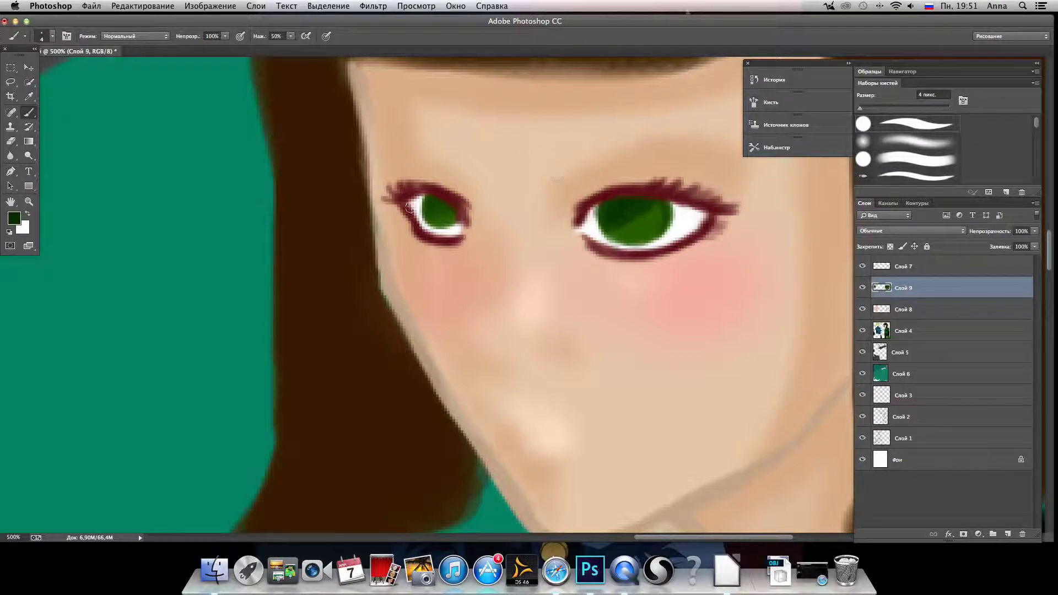
mouse_move(617, 220)
left_mouse_down()
mouse_move(659, 205)
mouse_move(637, 214)
left_mouse_up()
Paint the pupils of both eyes in near-black green 0c1301.
left_click(14, 219)
left_click(511, 307)
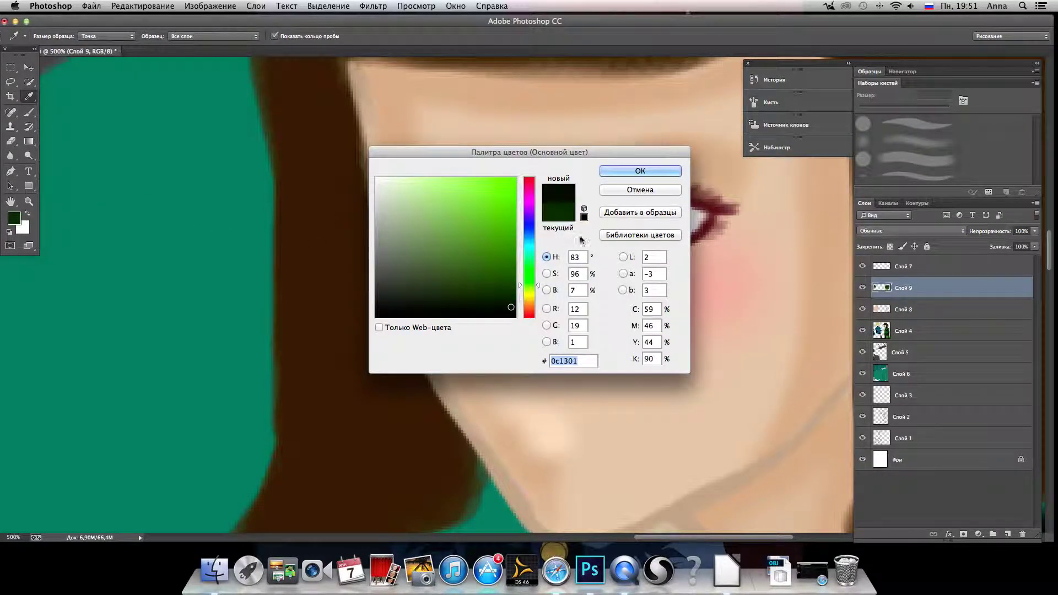
left_click(619, 173)
mouse_move(635, 210)
left_mouse_down()
mouse_move(630, 217)
mouse_move(624, 203)
mouse_move(617, 215)
mouse_move(620, 200)
mouse_move(645, 203)
left_mouse_up()
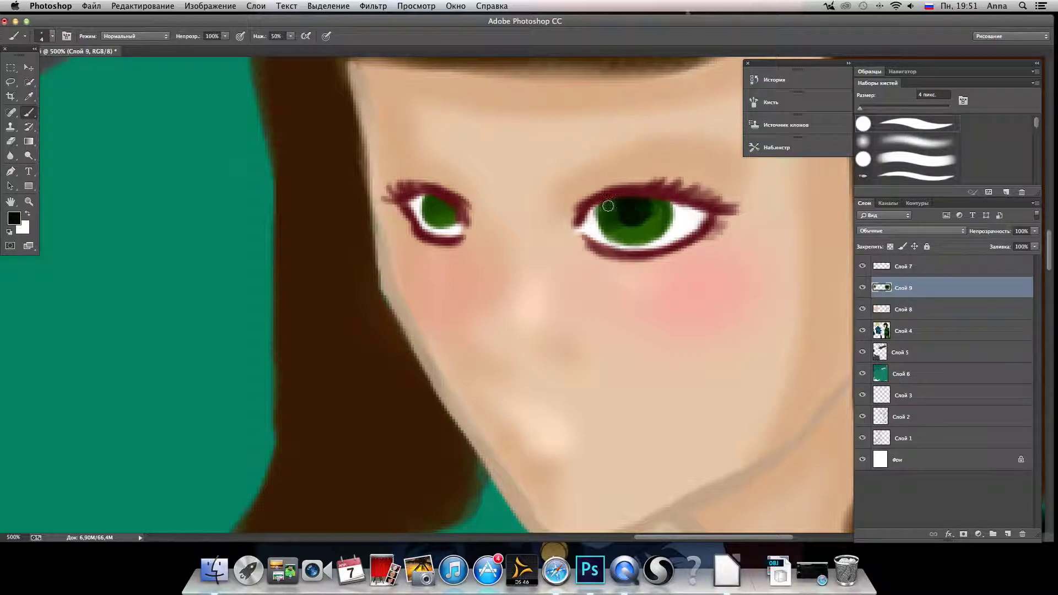
left_click_drag(424, 205, 441, 200)
Paint soft curved reflections in both irises with pale grey-green b5bcab, undoing the last unwanted stroke.
left_click(14, 218)
left_click(383, 285)
left_click_drag(383, 285, 388, 214)
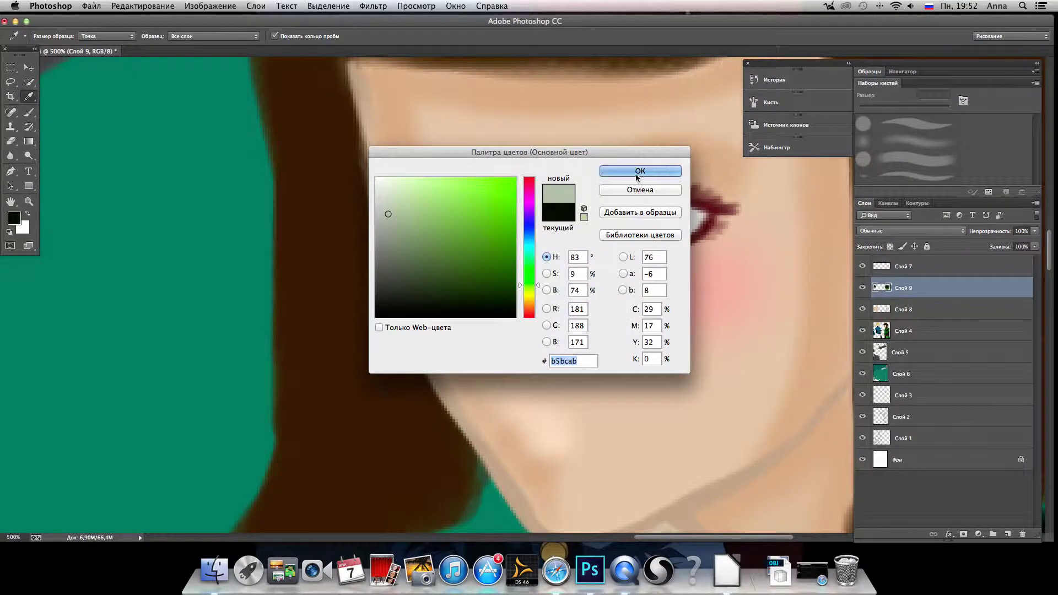
left_click(638, 174)
left_click_drag(633, 230, 651, 225)
key("super+z")
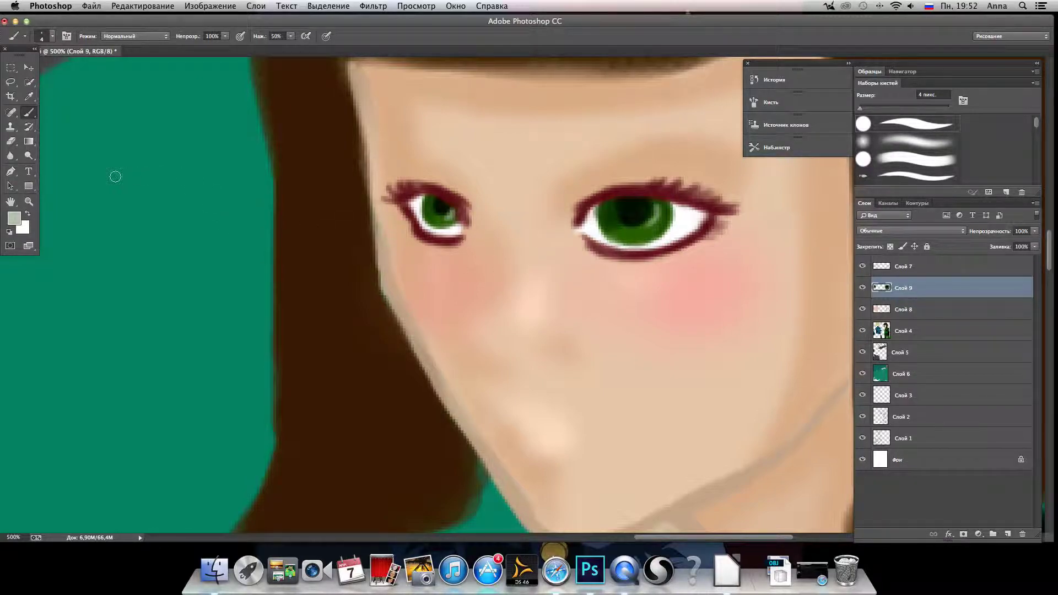
Switch the foreground colour to white and add small round highlights on the irises.
left_click(14, 218)
left_click(380, 195)
left_click(375, 177)
left_click(640, 171)
key("b")
left_click(620, 225)
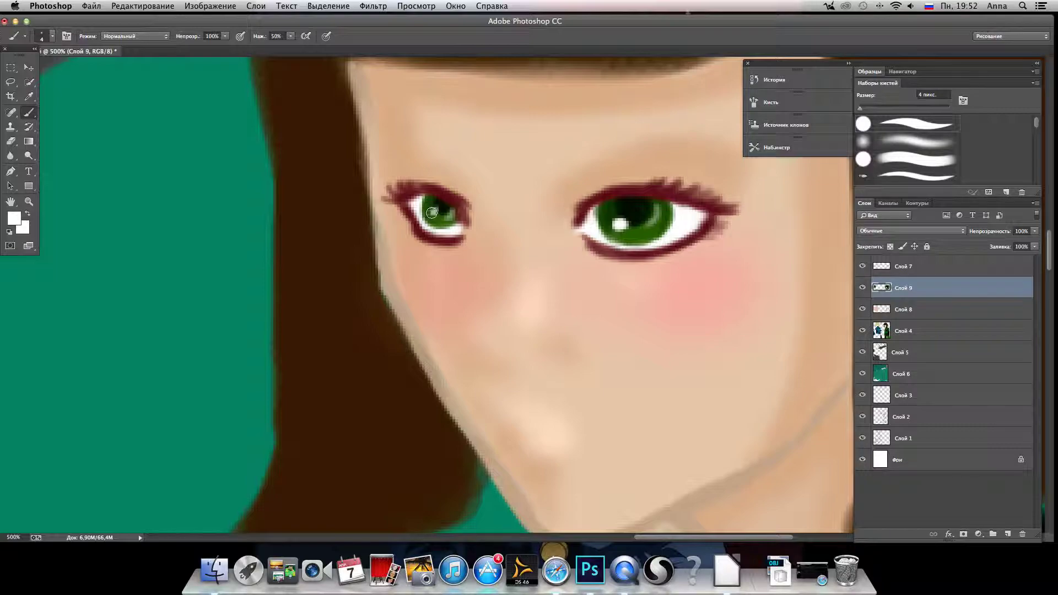
Choose a bright light green and paint glints along the lower part of the irises.
left_click(16, 218)
left_click_drag(446, 203, 491, 179)
left_click(639, 171)
key("b")
left_click_drag(629, 237, 643, 234)
Set the foreground colour to dark green 324b0b and touch up the upper outer edge of the larger eye's iris.
left_click(14, 218)
left_click_drag(475, 277, 496, 276)
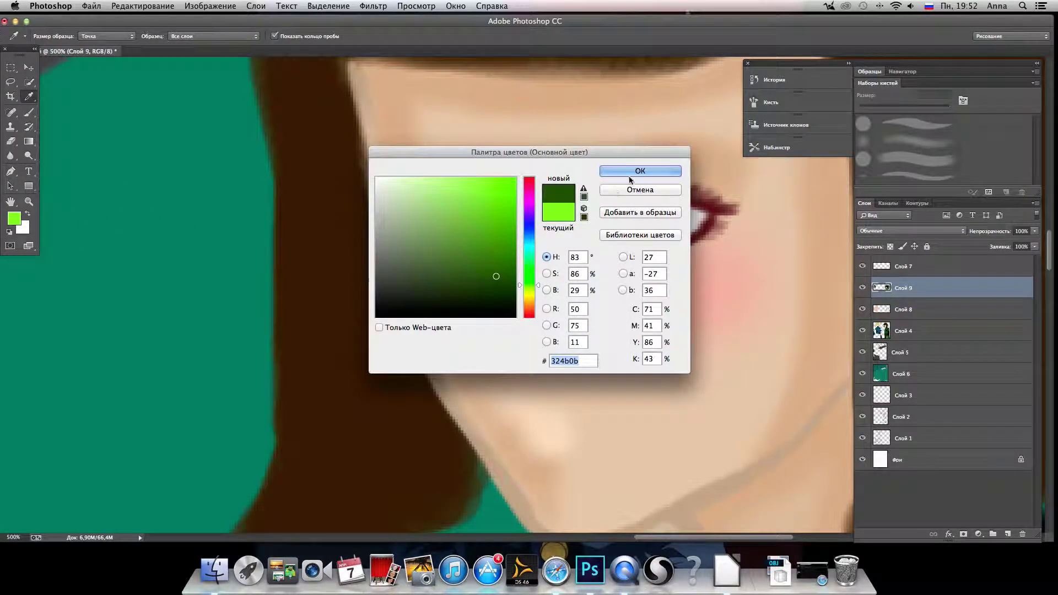
left_click(638, 171)
left_click_drag(608, 215, 604, 199)
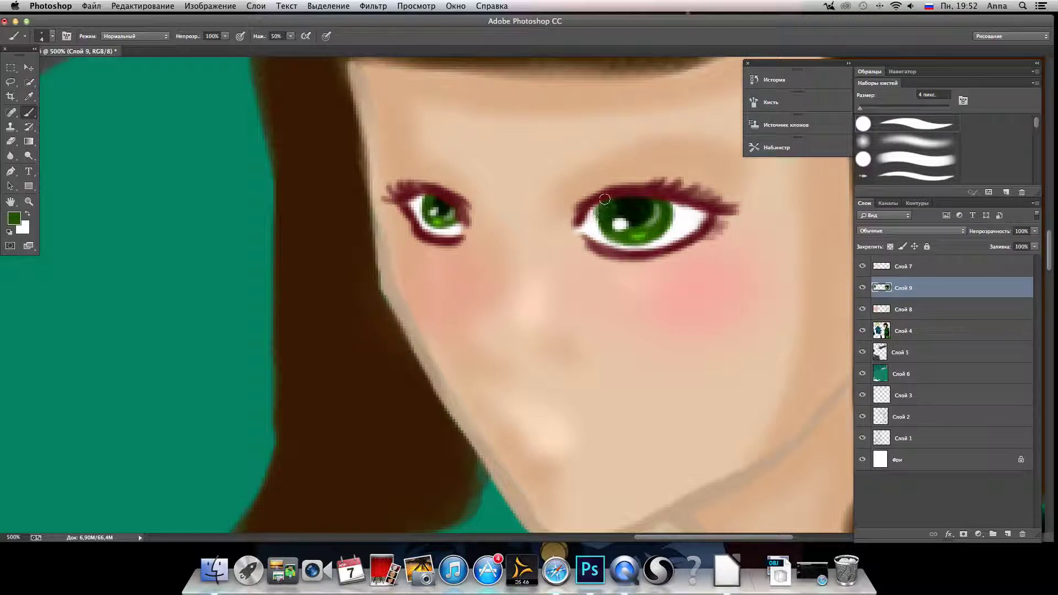
Choose an even darker green and deepen the shadow across the upper part of the larger eye's iris.
left_click(14, 219)
left_click(508, 295)
left_click(614, 176)
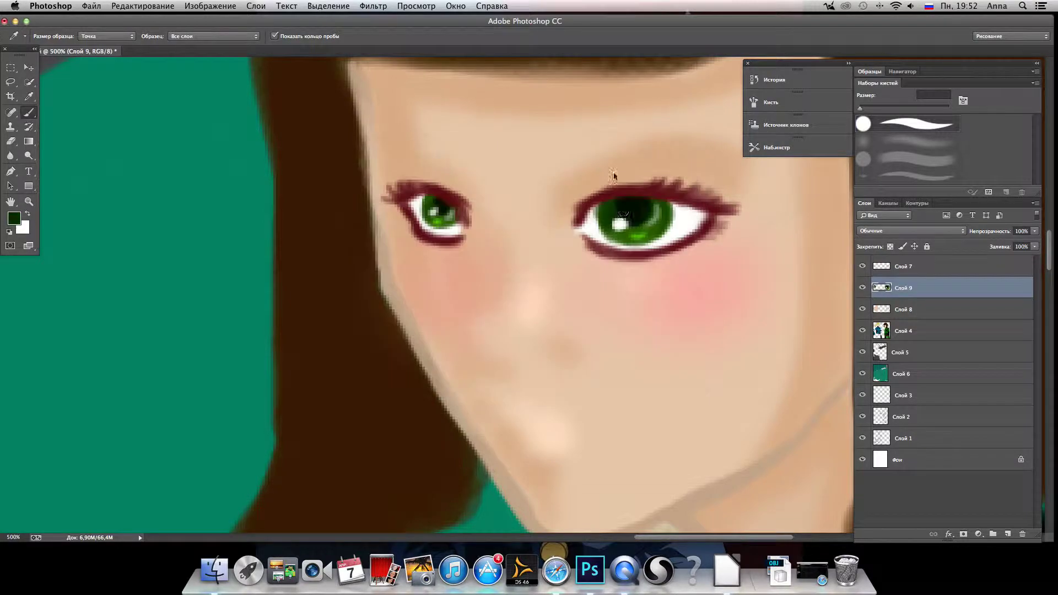
mouse_move(608, 203)
left_mouse_down()
mouse_move(605, 222)
mouse_move(664, 215)
left_mouse_up()
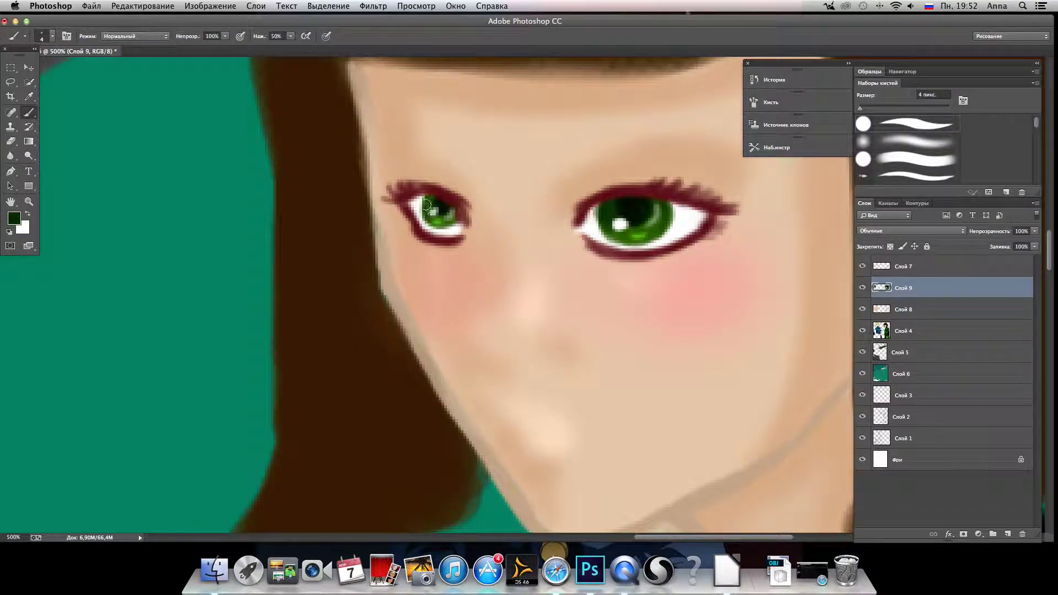
On layer Слой 8, shade the whites of both eyes with neutral grey around the irises and corners.
left_click(939, 319)
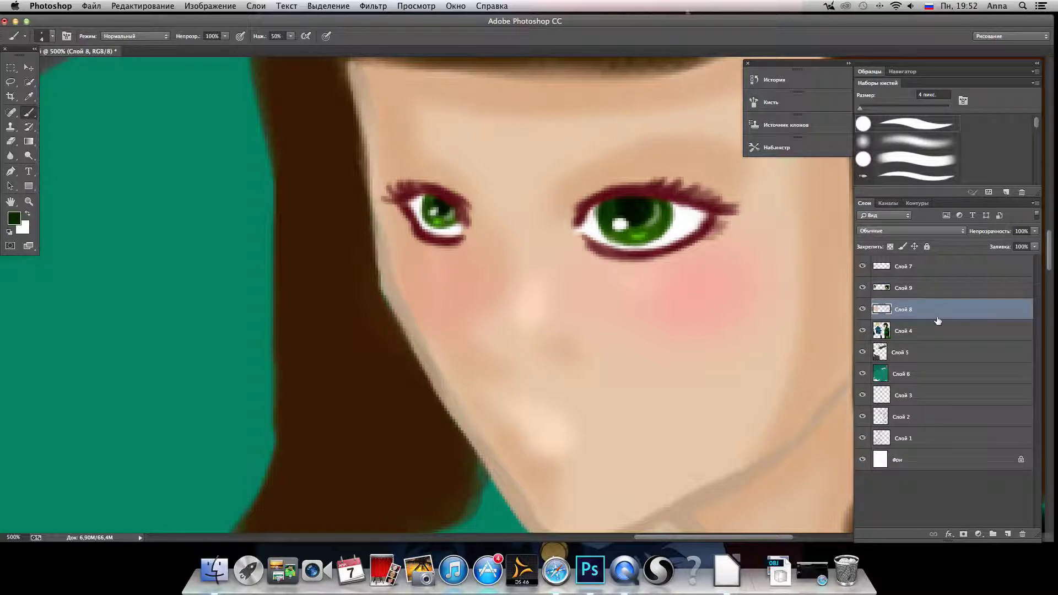
left_click(17, 222)
left_click(372, 237)
left_click(637, 172)
mouse_move(665, 223)
left_mouse_down()
mouse_move(703, 213)
mouse_move(699, 223)
left_mouse_up()
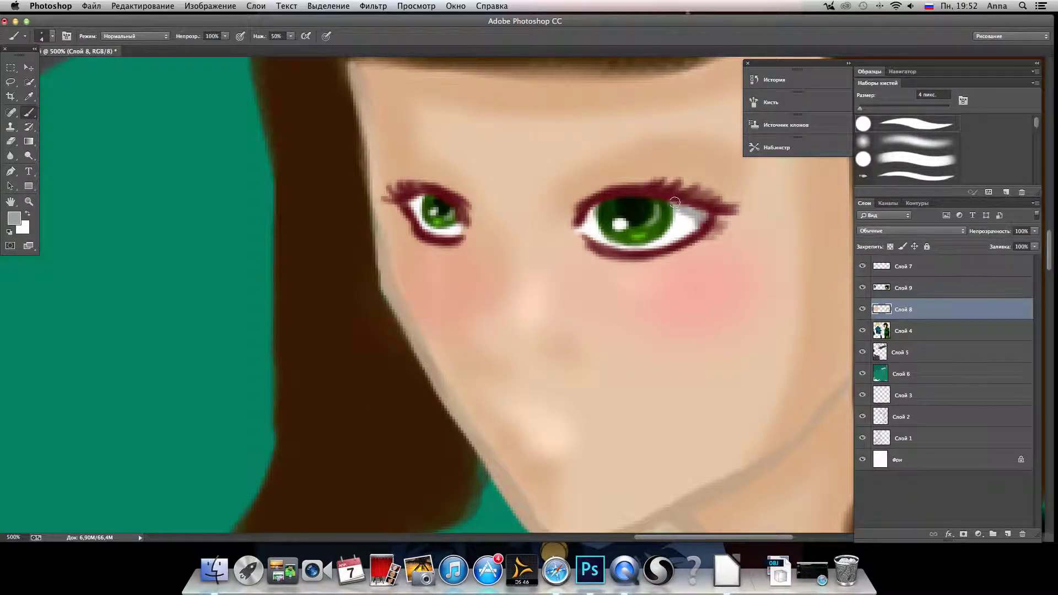
left_click_drag(591, 212, 586, 227)
mouse_move(457, 227)
left_mouse_down()
mouse_move(434, 196)
mouse_move(411, 203)
left_mouse_up()
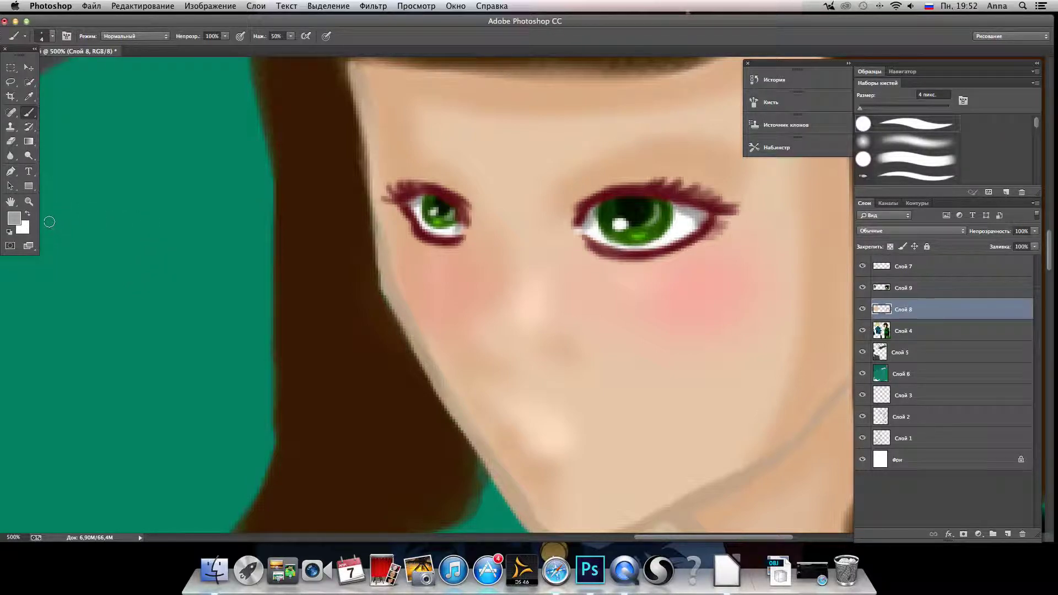
On layer Слой 7, sample the eyeliner's burgundy, darken it to 491918 and paint over the larger eye's outline.
left_click(904, 266)
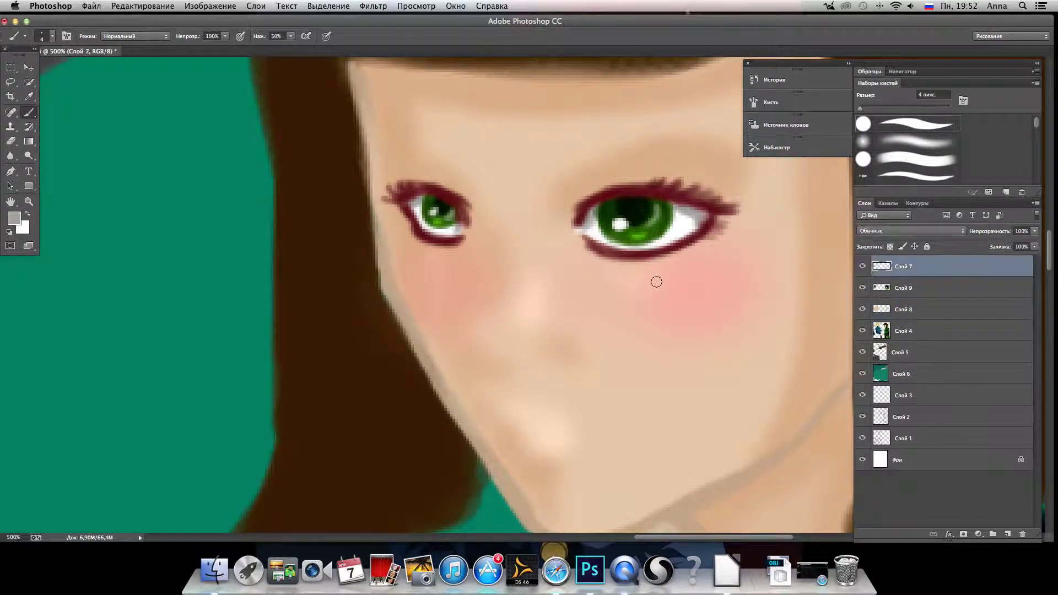
key("super+Tab")
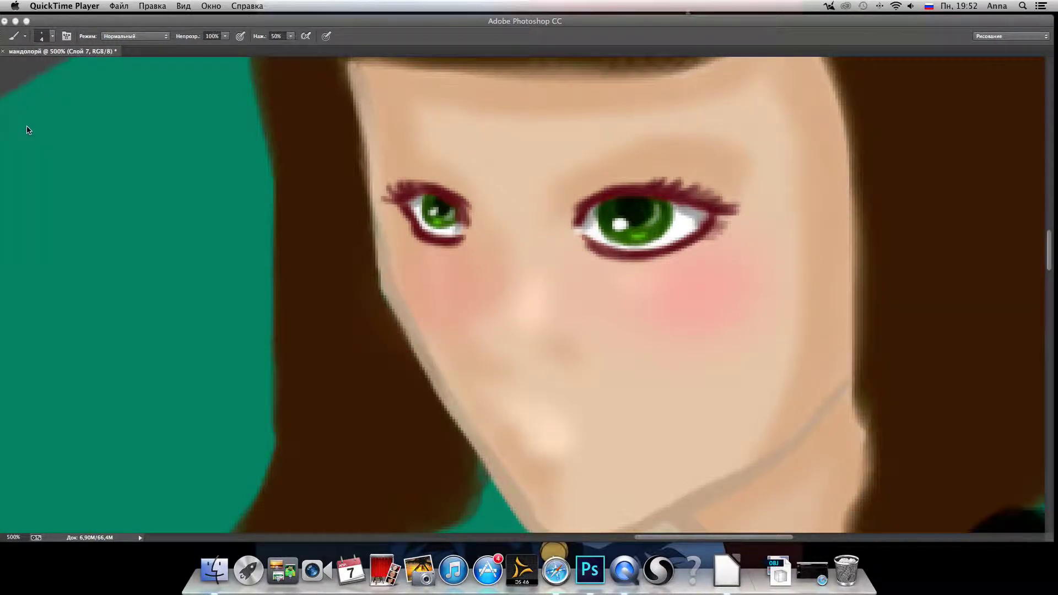
left_click(22, 145)
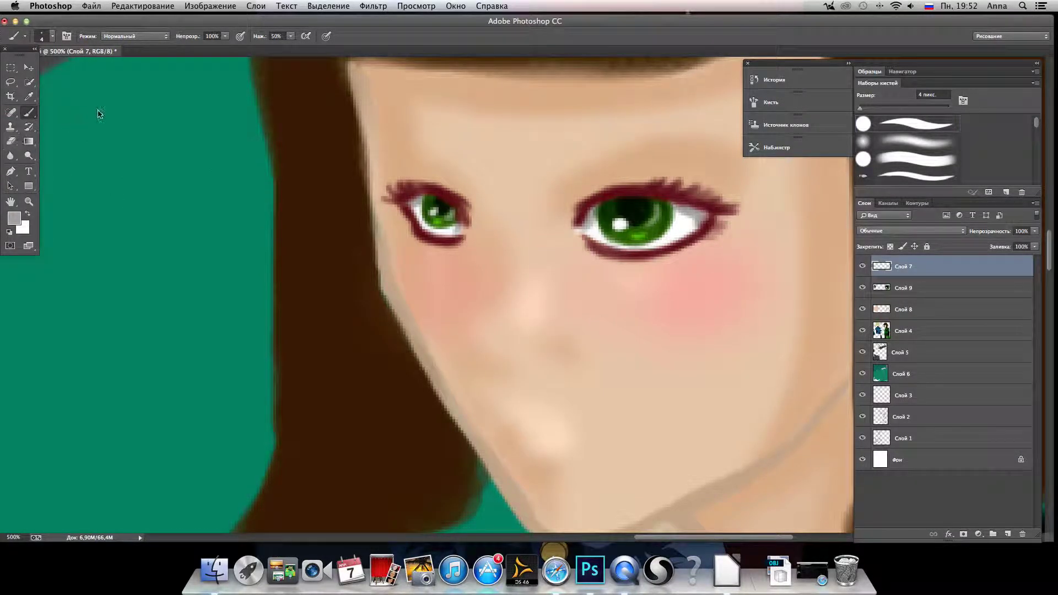
left_click(30, 96)
left_click(637, 193)
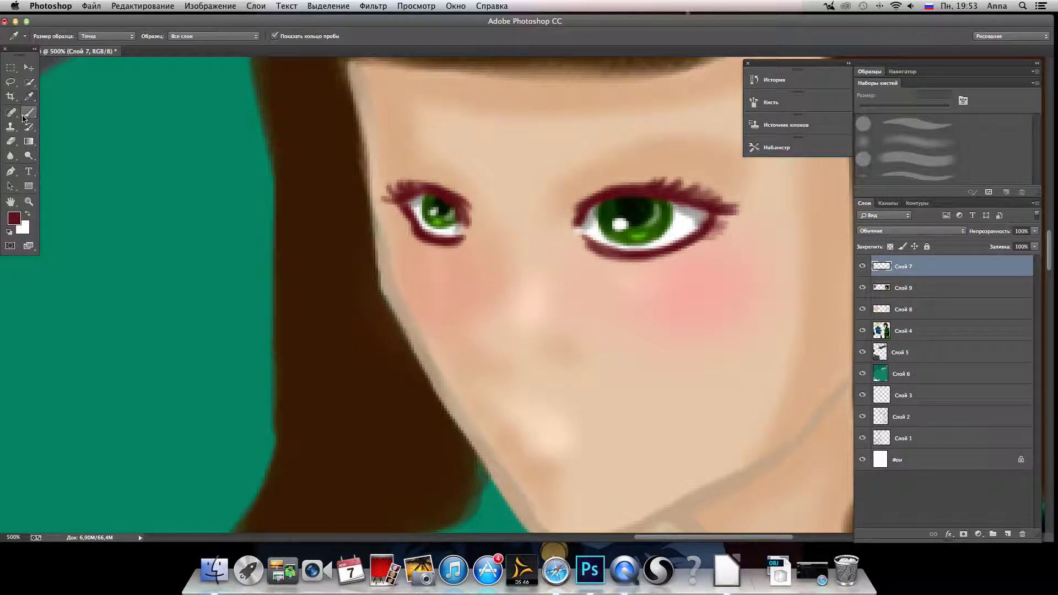
left_click(13, 218)
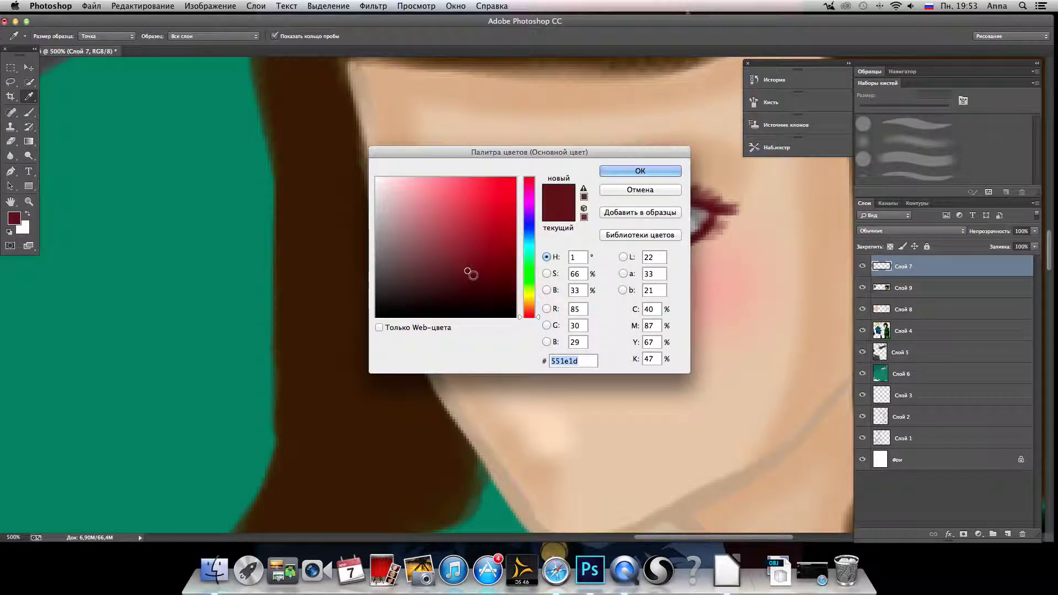
left_click(639, 171)
key("b")
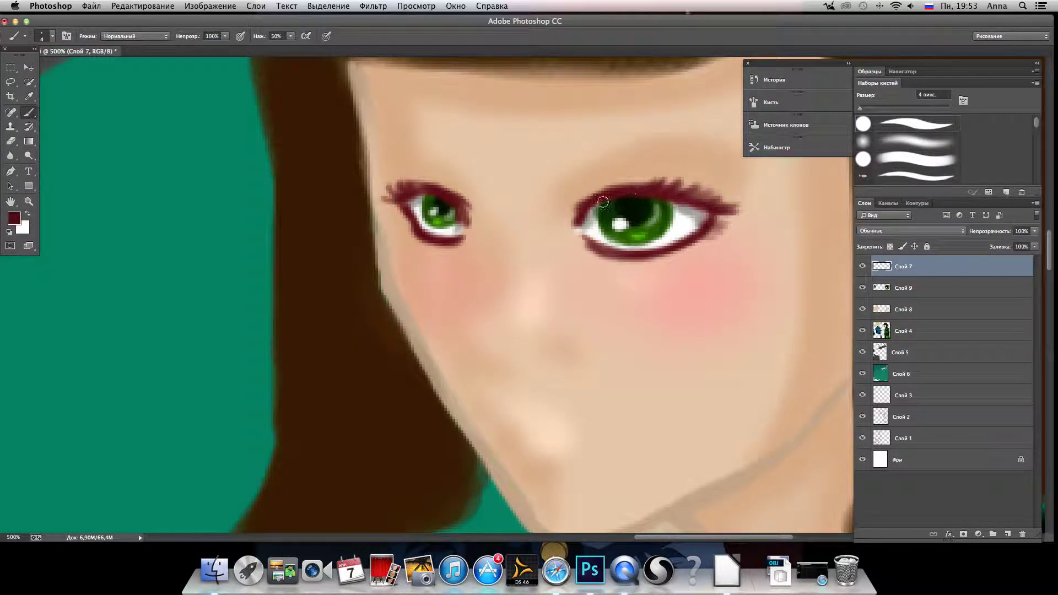
mouse_move(585, 212)
left_mouse_down()
mouse_move(628, 190)
mouse_move(641, 196)
left_mouse_up()
mouse_move(579, 222)
left_mouse_down()
mouse_move(619, 191)
mouse_move(611, 194)
mouse_move(684, 198)
mouse_move(711, 214)
left_mouse_up()
Paint highlights along the eyelid outline with greyish pink 867272 and set the foreground colour to a very pale pink.
left_click(14, 218)
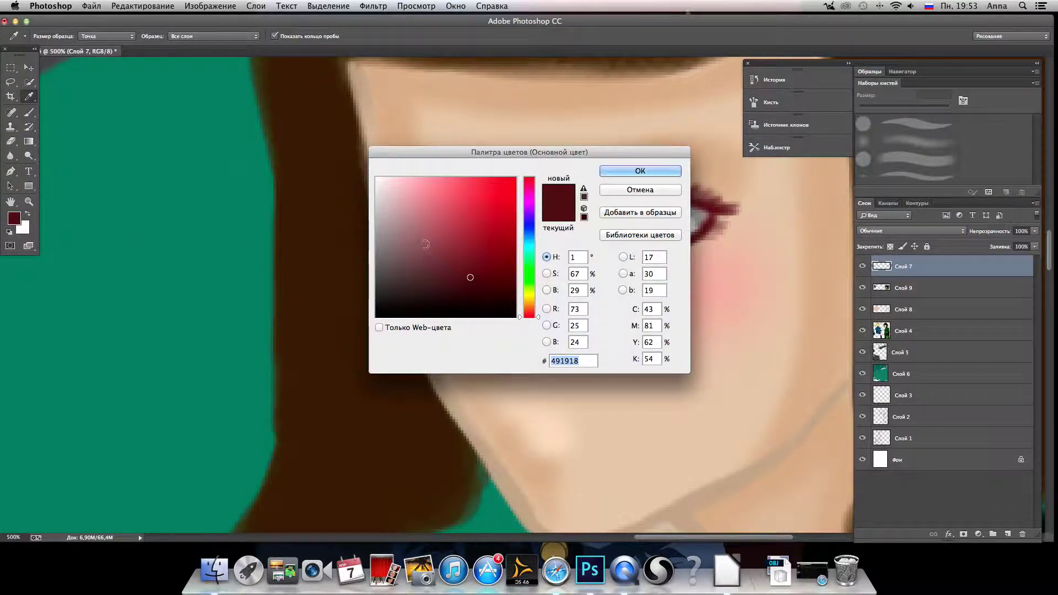
left_click_drag(429, 276, 397, 244)
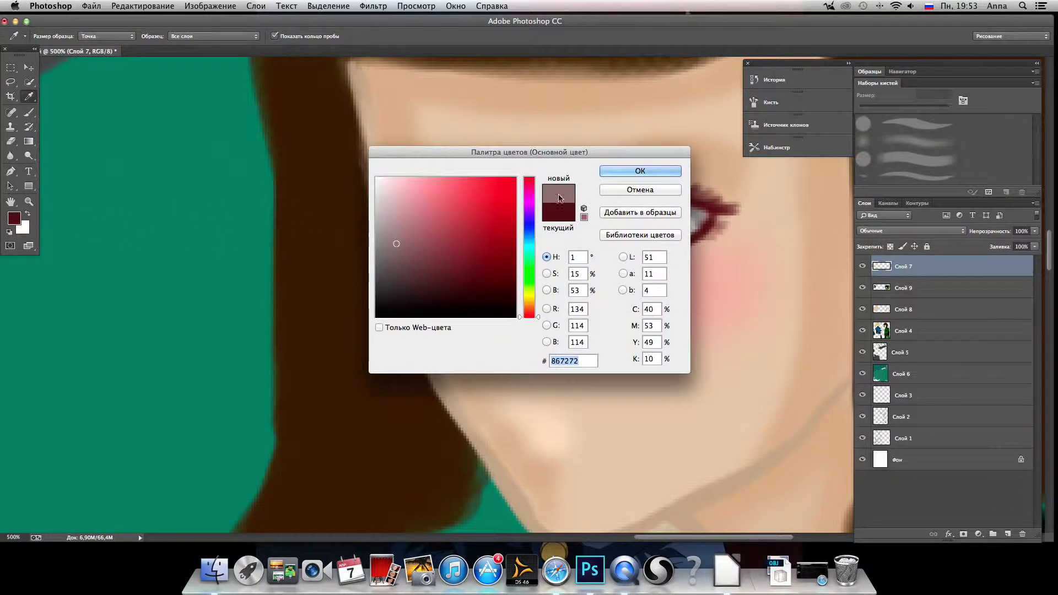
left_click(640, 170)
left_click_drag(617, 193, 666, 195)
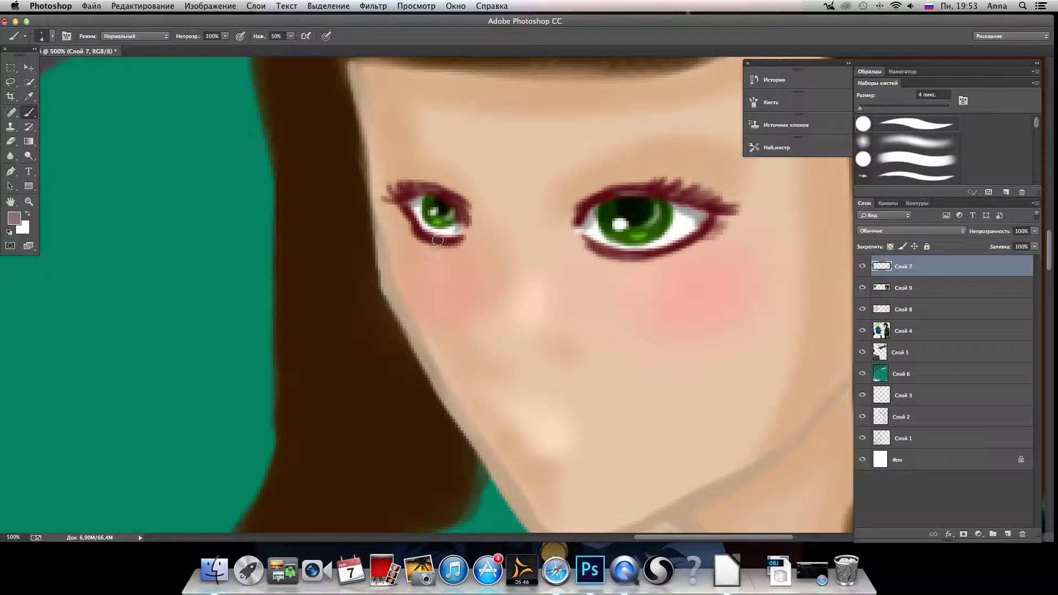
left_click(14, 218)
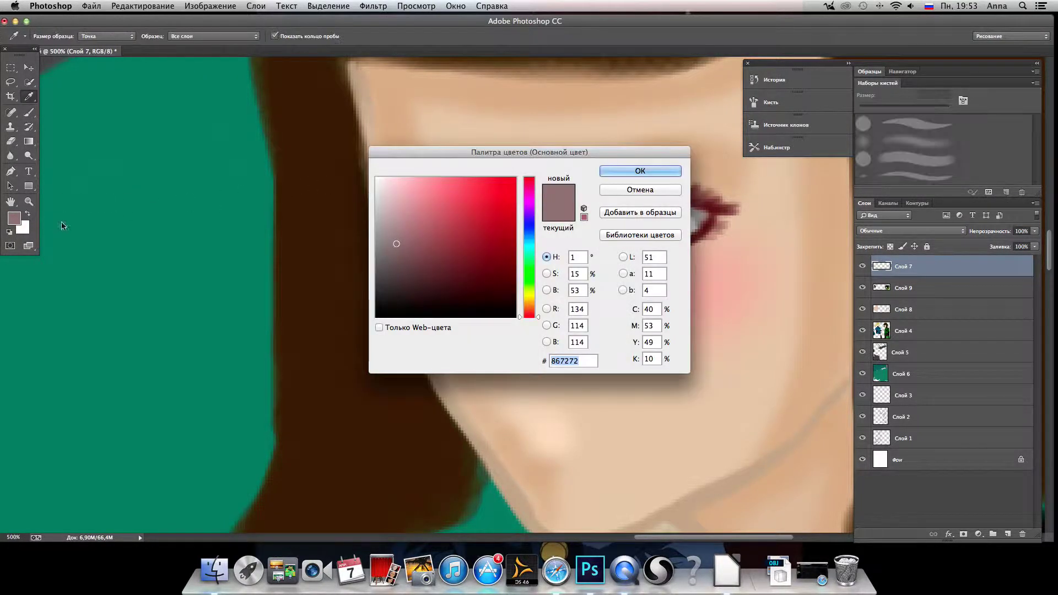
left_click(383, 199)
left_click(611, 175)
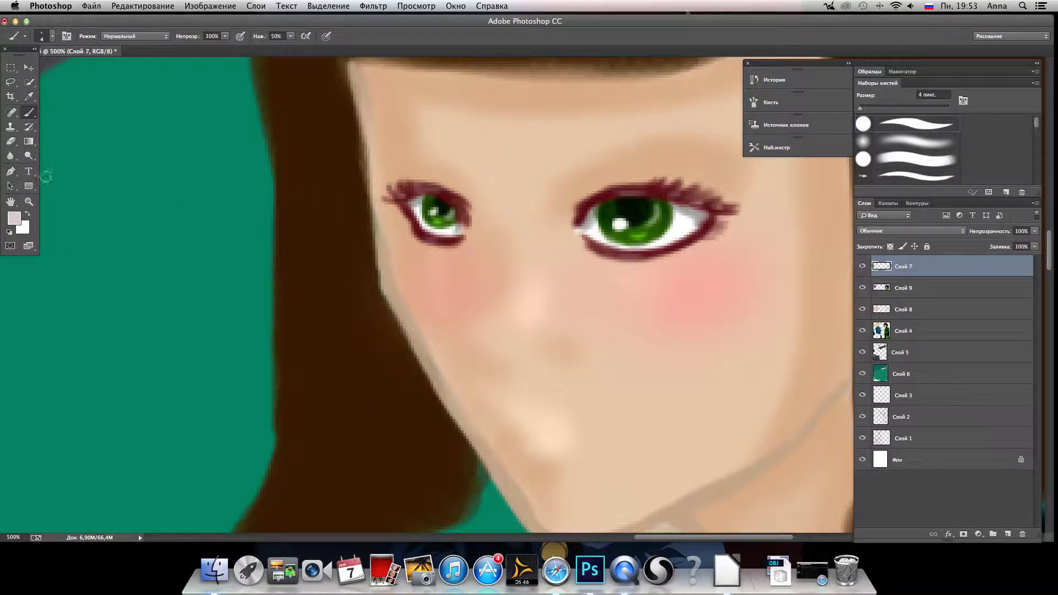
Sample the hair's dark brown as the foreground colour for the brush and adjust it in the colour picker.
left_click(26, 99)
left_click(364, 356)
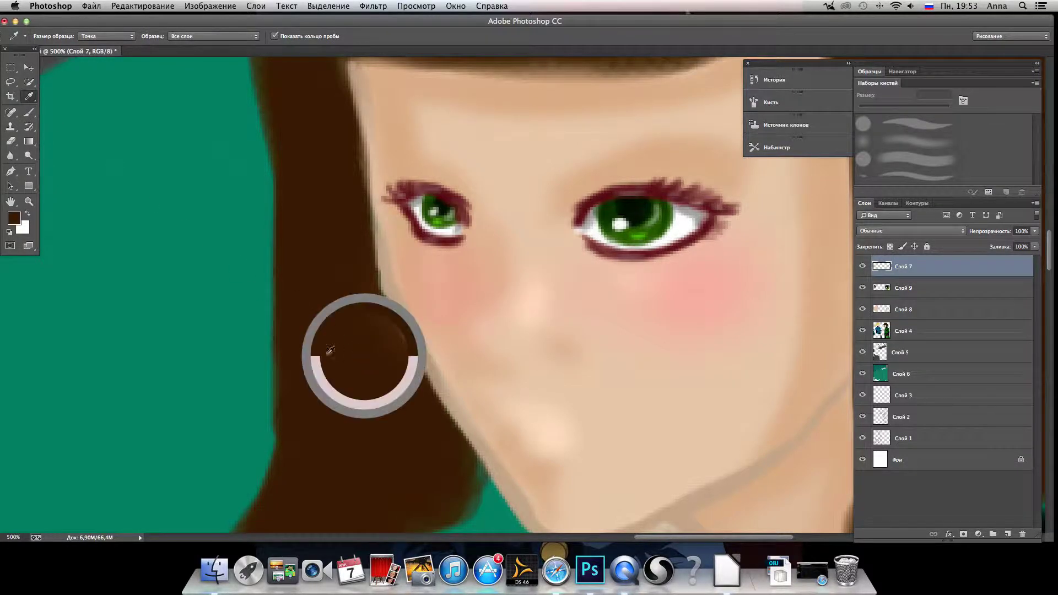
left_click(24, 117)
left_click(14, 218)
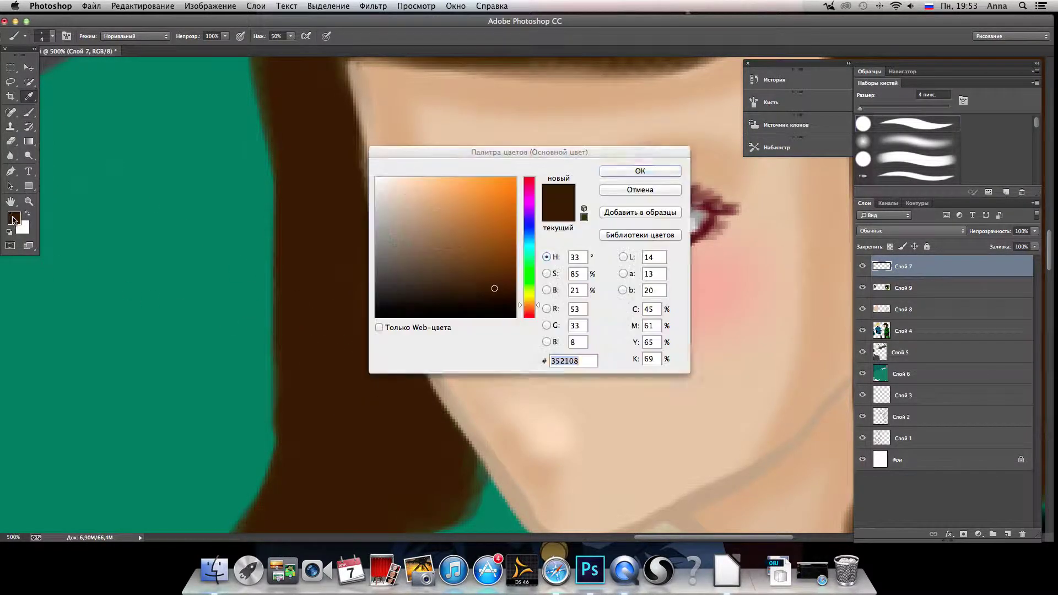
key("Return")
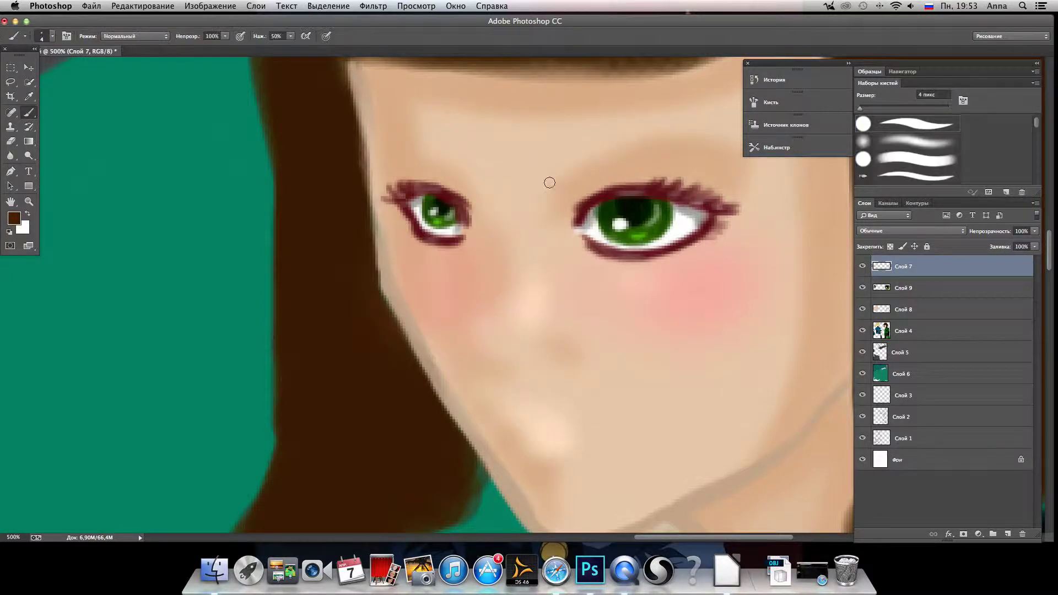
Paint dark brown eyebrows above both eyes with the 4 px brush, erasing and redrawing the outer part of the larger one.
mouse_move(422, 156)
left_mouse_down()
mouse_move(481, 185)
mouse_move(427, 157)
mouse_move(389, 161)
mouse_move(445, 161)
mouse_move(400, 156)
mouse_move(466, 180)
left_mouse_up()
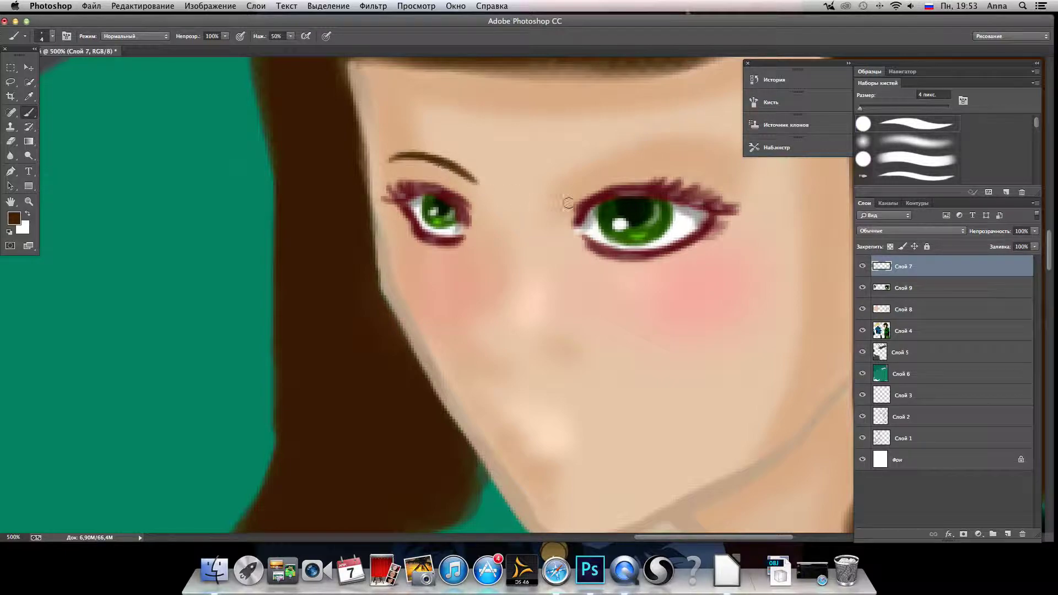
mouse_move(557, 180)
left_mouse_down()
mouse_move(646, 143)
mouse_move(611, 156)
mouse_move(648, 149)
mouse_move(729, 165)
mouse_move(661, 139)
mouse_move(562, 175)
mouse_move(668, 155)
mouse_move(742, 168)
mouse_move(711, 157)
left_mouse_up()
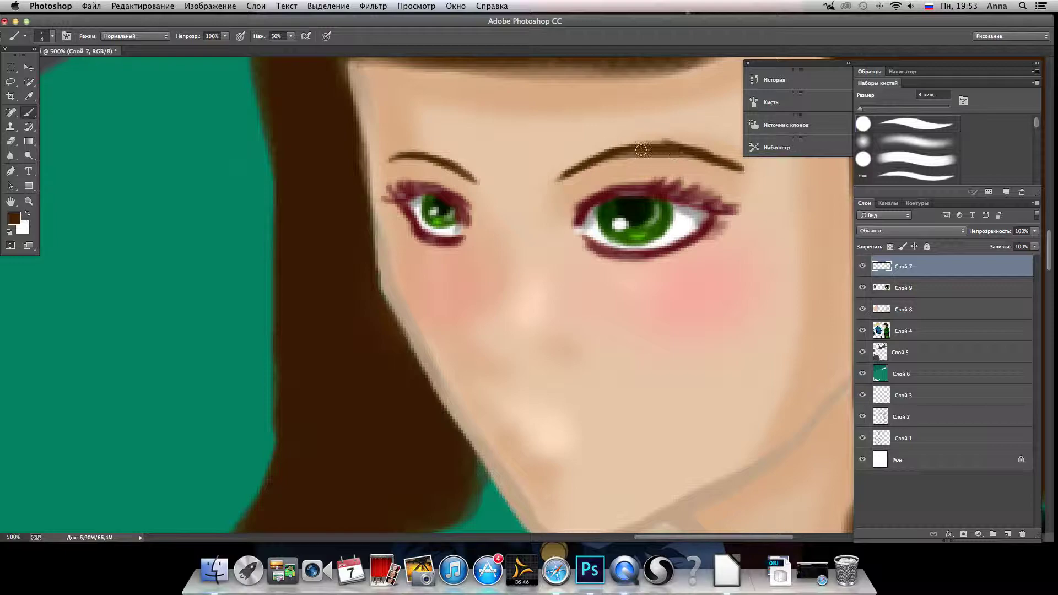
left_click(11, 142)
mouse_move(650, 112)
left_mouse_down()
mouse_move(671, 109)
mouse_move(730, 135)
mouse_move(630, 116)
mouse_move(711, 128)
mouse_move(648, 127)
mouse_move(716, 149)
left_mouse_up()
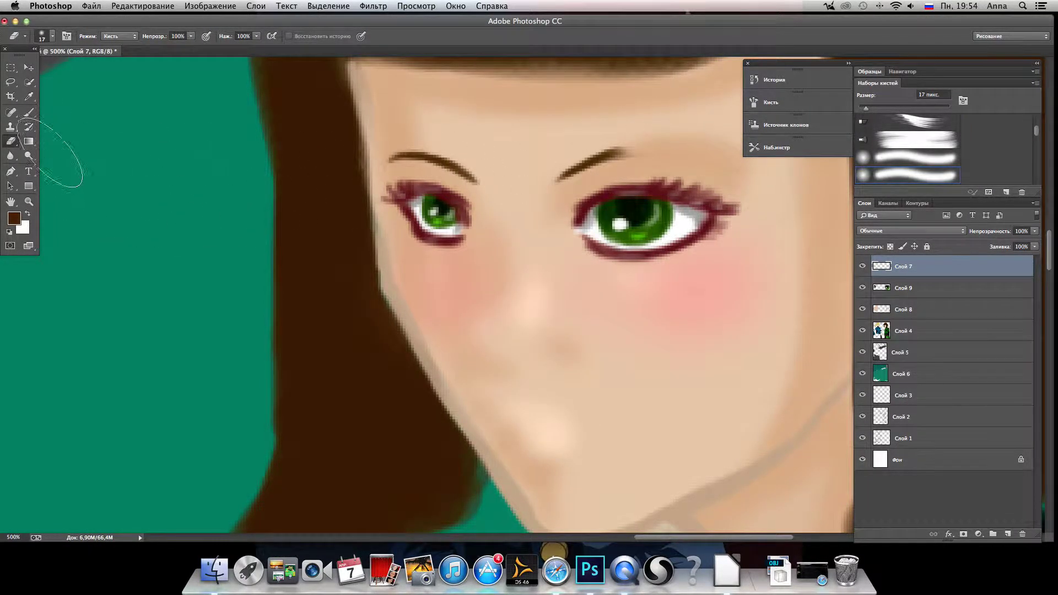
left_click(29, 112)
mouse_move(602, 157)
left_mouse_down()
mouse_move(670, 146)
mouse_move(746, 175)
mouse_move(657, 152)
left_mouse_up()
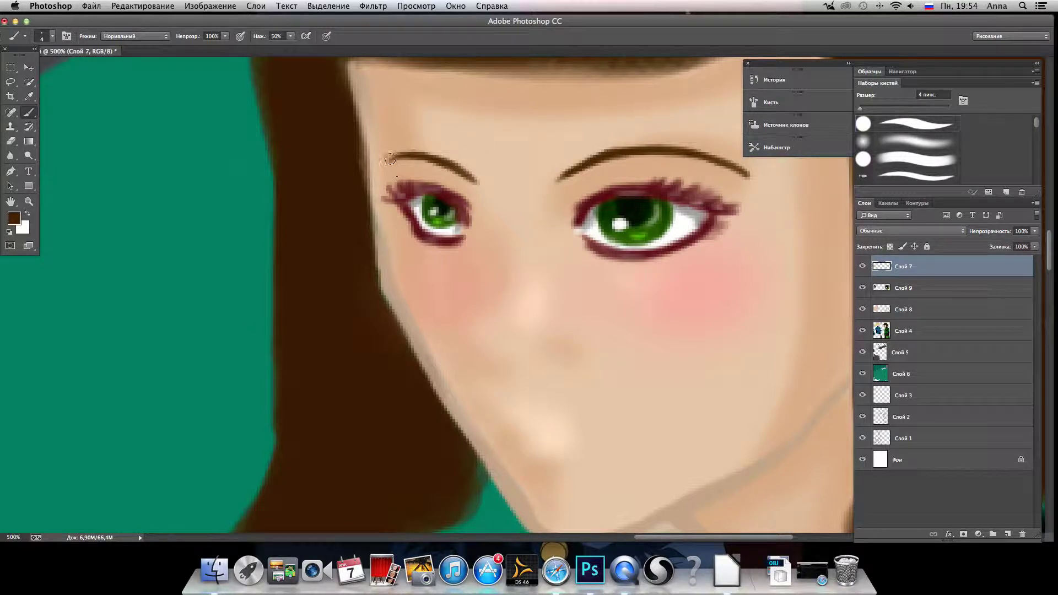
Touch up both eyebrows with the 4 px brush, using dark brown 3a2204 as the foreground colour.
left_click_drag(427, 160, 446, 164)
left_click(16, 222)
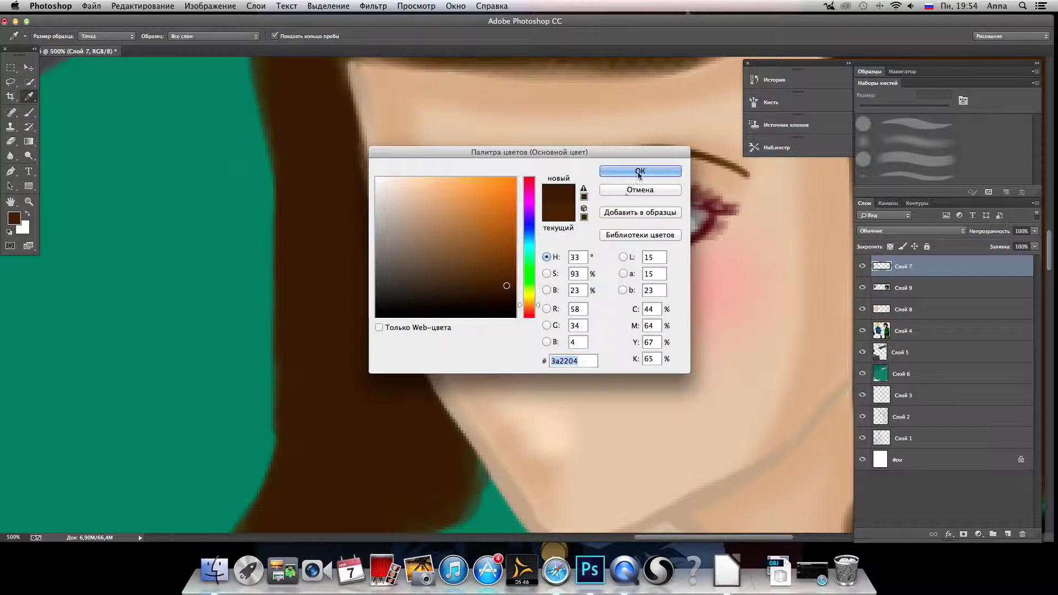
left_click(639, 173)
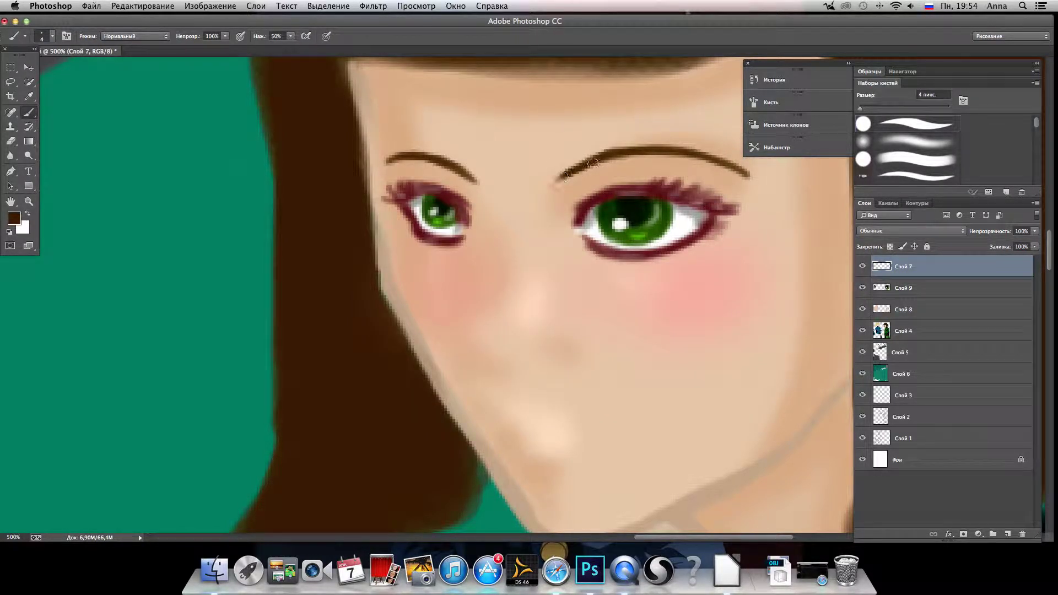
left_click_drag(654, 155, 695, 159)
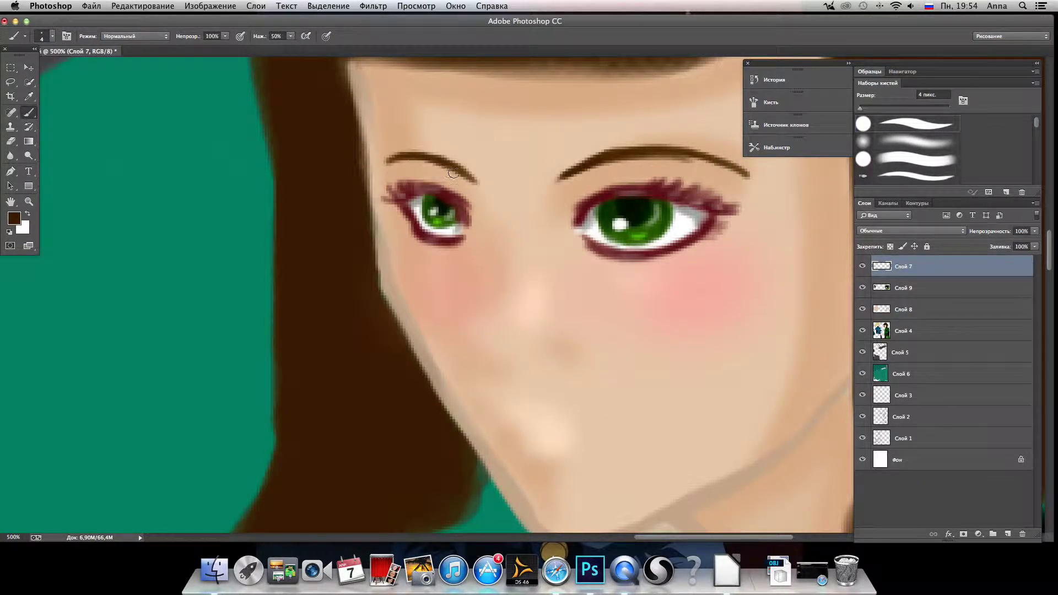
Sample the skin tone above the smaller eye, choose a soft round brush and darken the foreground colour to bb9972.
key("ctrl+super+Escape")
left_click(12, 119)
left_click(27, 98)
left_click(405, 175)
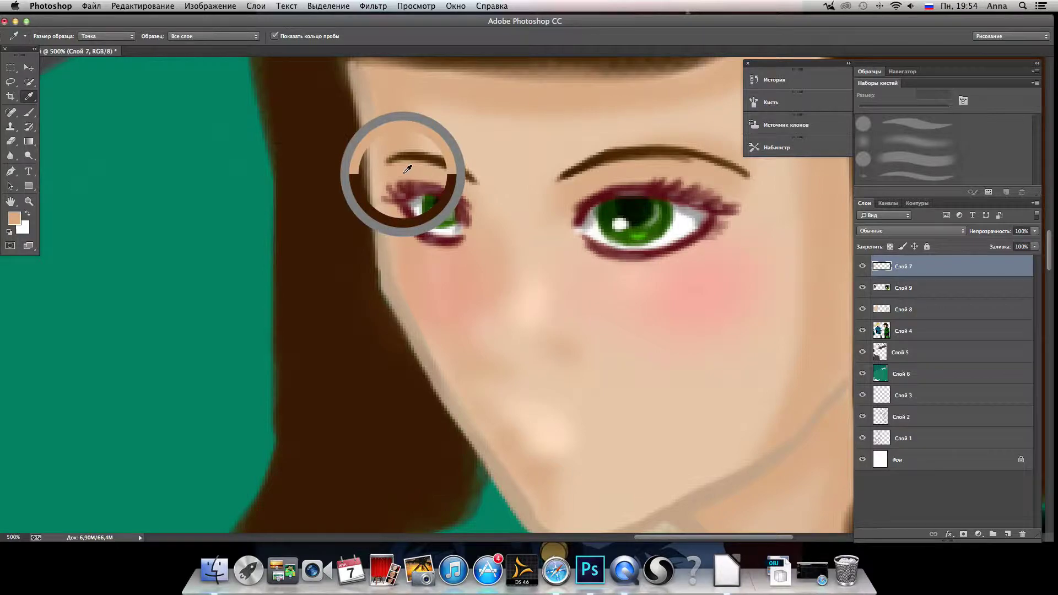
left_click(27, 112)
left_click(13, 176)
left_click(29, 113)
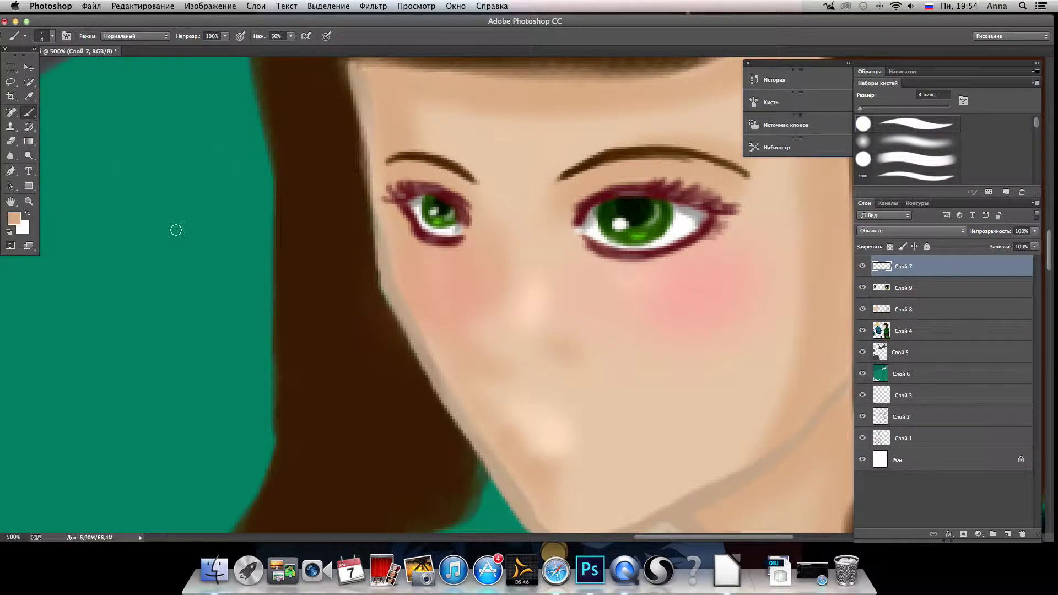
left_click(931, 147)
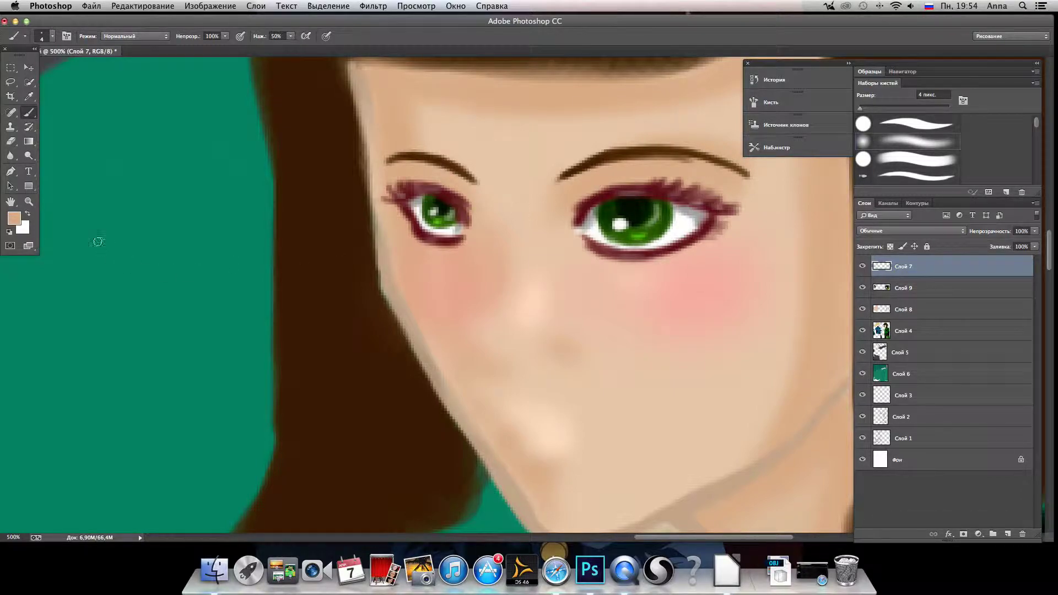
left_click(13, 219)
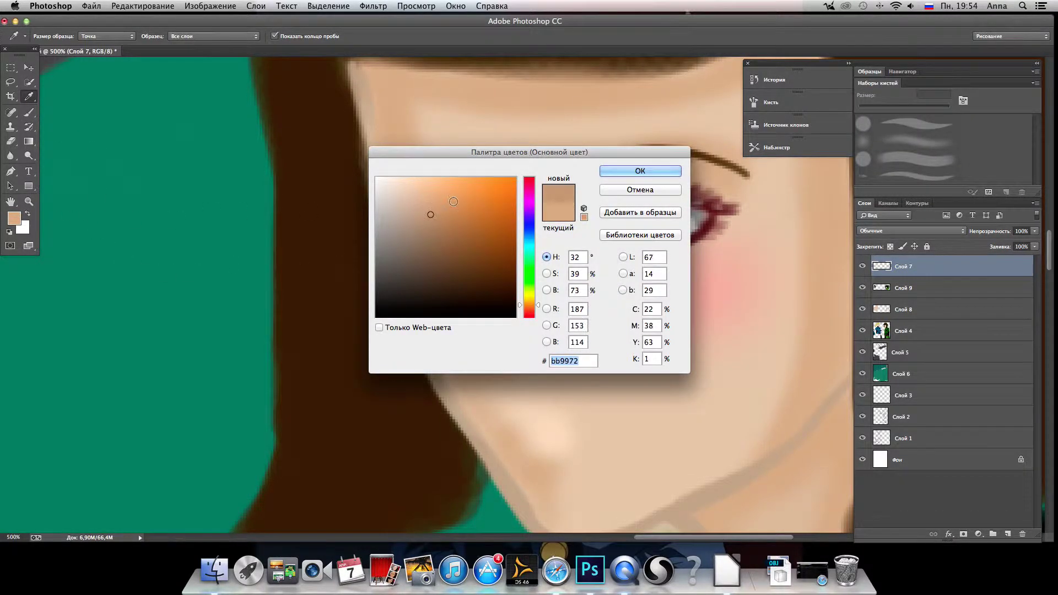
left_click(639, 171)
On layer Слой 8, shade the eyelids between the lashes and eyebrows of both eyes with a 14 px soft brush.
left_click(50, 38)
left_click_drag(60, 70, 62, 70)
left_click(80, 231)
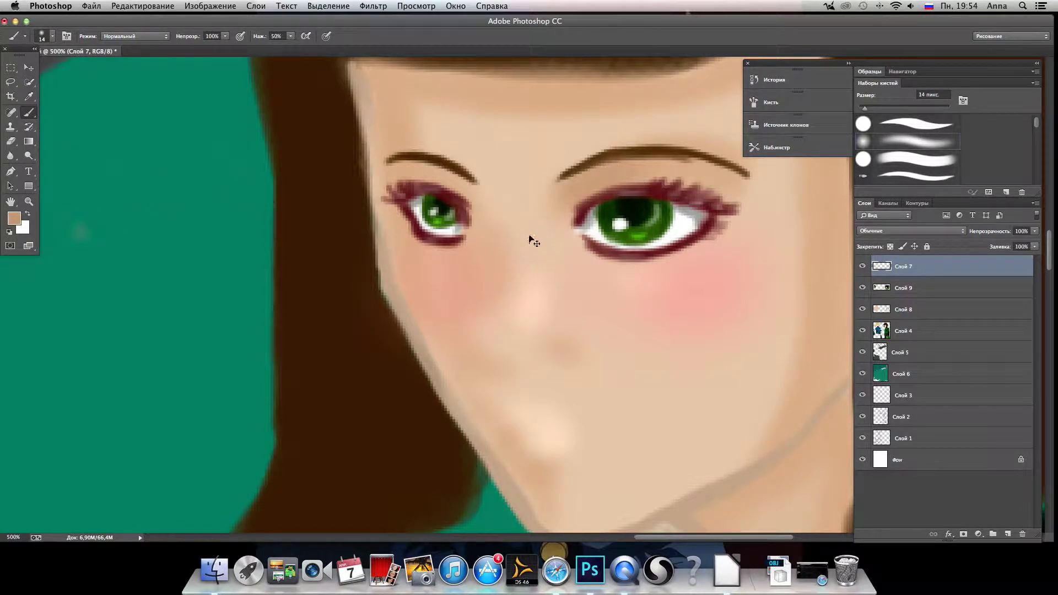
left_click(903, 310)
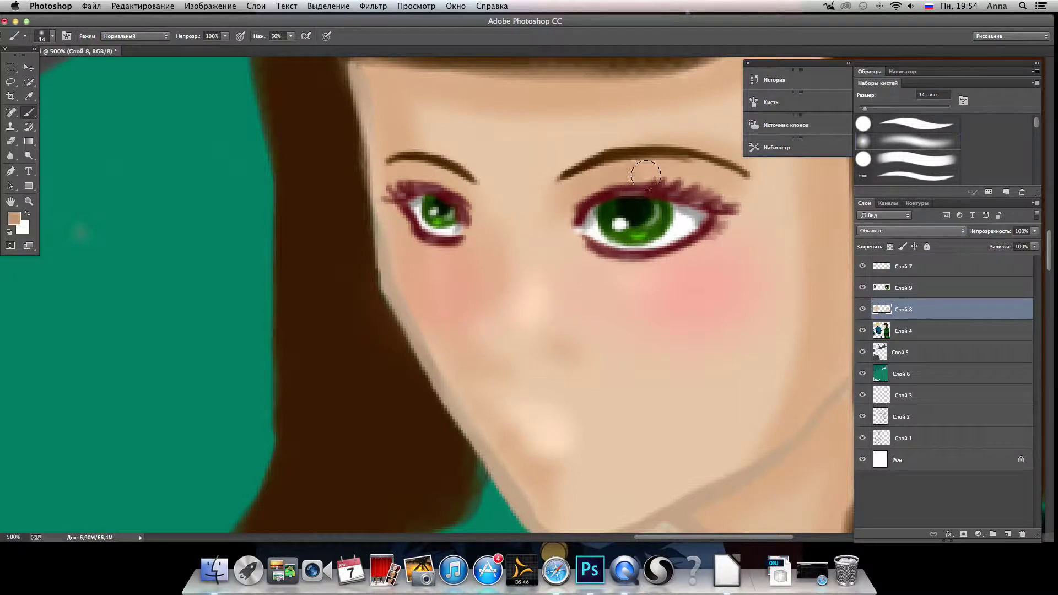
mouse_move(696, 176)
left_mouse_down()
mouse_move(726, 183)
mouse_move(689, 178)
mouse_move(748, 204)
left_mouse_up()
left_click_drag(400, 175, 473, 197)
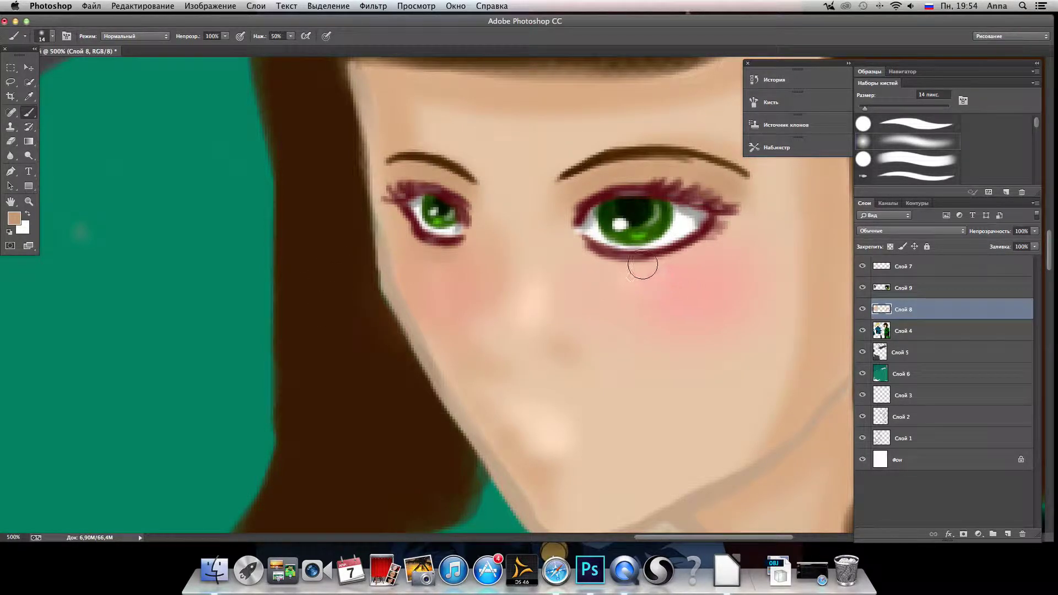
Shade the nostril, the sides of the nose bridge and the area beneath the lower lip with the soft tan brush.
left_click(558, 349)
mouse_move(489, 221)
left_mouse_down()
mouse_move(515, 238)
mouse_move(503, 286)
left_mouse_up()
mouse_move(509, 238)
left_mouse_down()
mouse_move(514, 298)
mouse_move(519, 230)
mouse_move(526, 254)
mouse_move(547, 196)
mouse_move(522, 271)
mouse_move(498, 289)
mouse_move(531, 299)
left_mouse_up()
mouse_move(553, 449)
left_mouse_down()
mouse_move(519, 436)
mouse_move(549, 458)
left_mouse_up()
Try shading between the nose and mouth, and revert the latest brush strokes in the history.
mouse_move(517, 388)
left_mouse_down()
mouse_move(558, 384)
mouse_move(522, 380)
left_mouse_up()
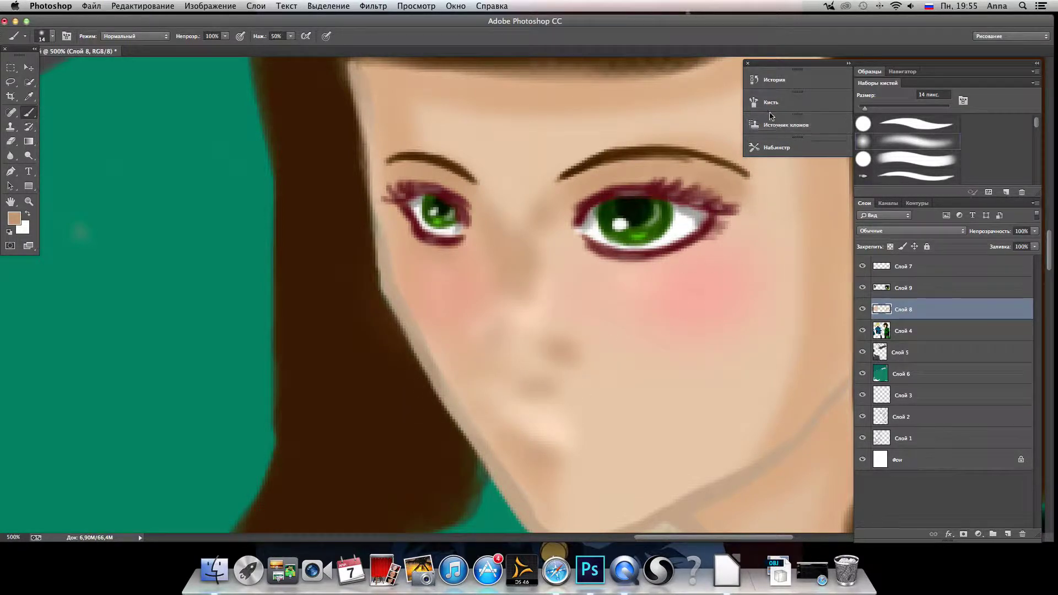
left_click(772, 80)
left_click_drag(566, 106, 569, 89)
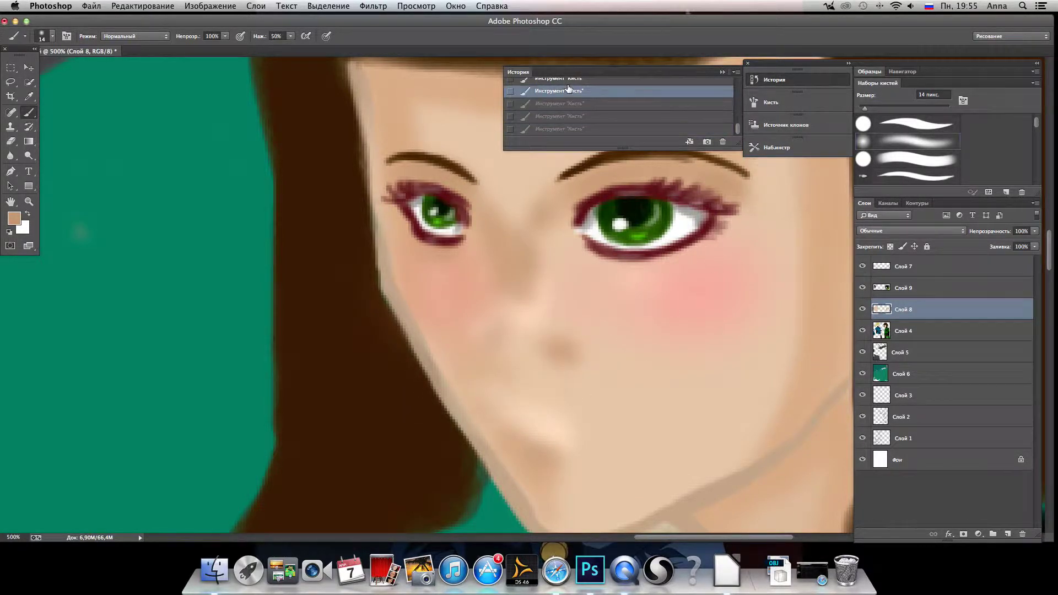
left_click(722, 73)
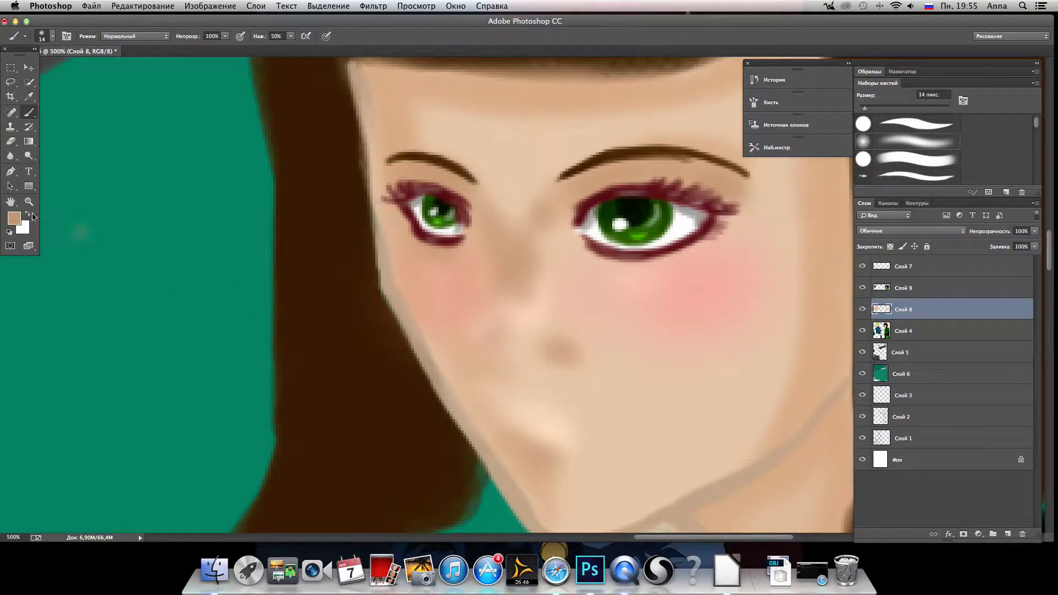
Lighten the foreground colour to tan ceac84.
left_click(18, 223)
left_click(427, 205)
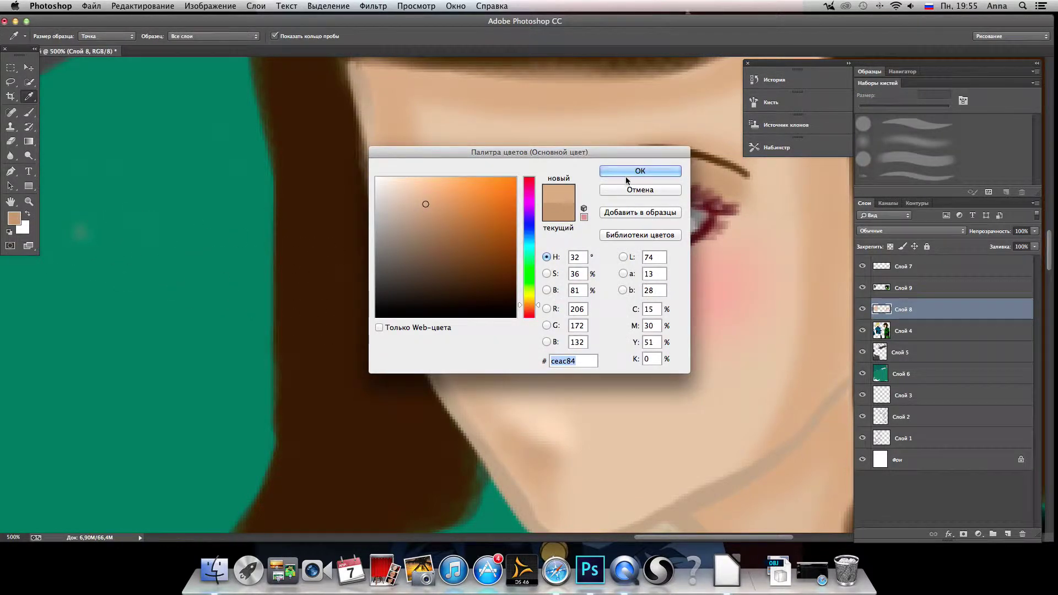
left_click(638, 170)
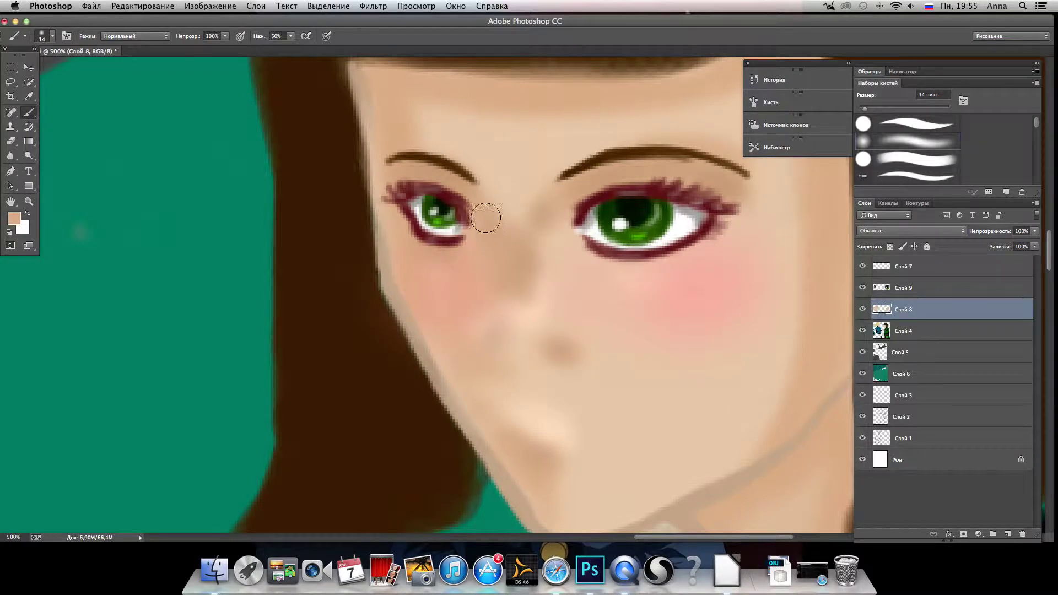
Set the foreground colour to coral red, try a 14 px blush stroke below the larger eye and undo it.
left_click(19, 219)
left_click(533, 181)
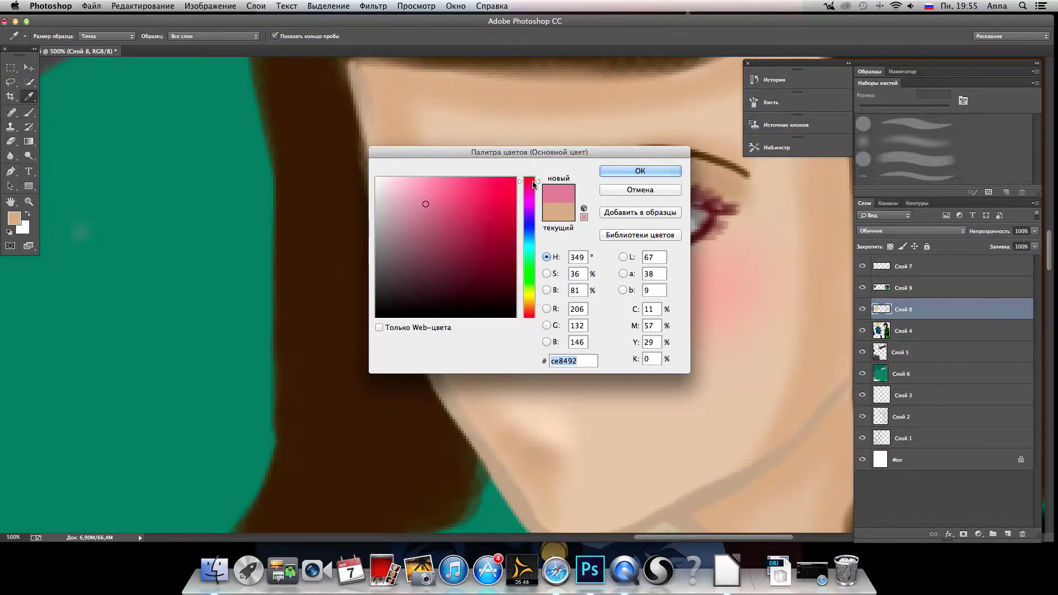
left_click_drag(533, 183, 532, 315)
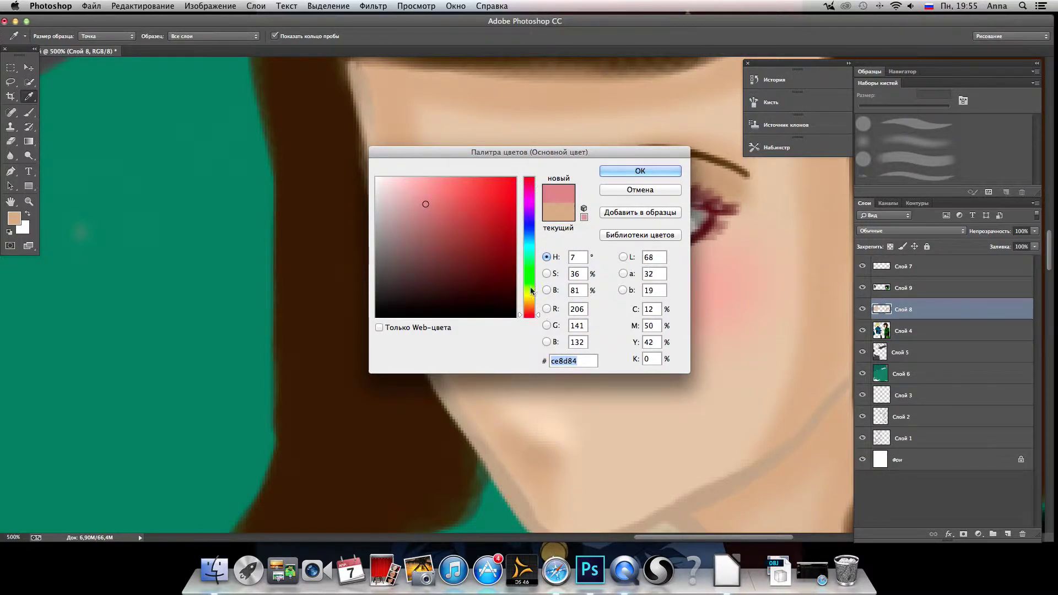
left_click(640, 172)
key("b")
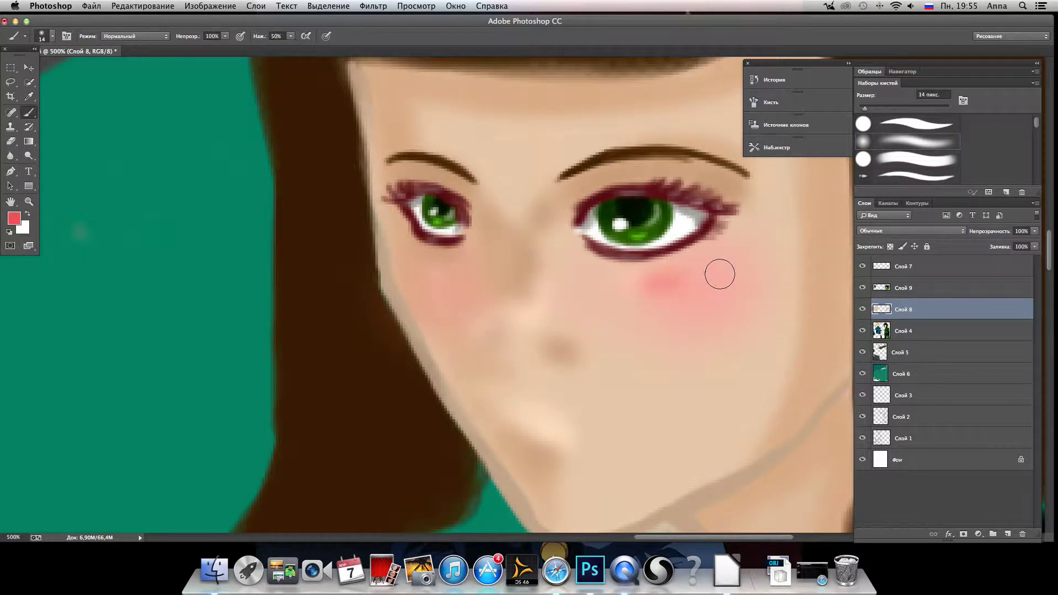
key("super+z")
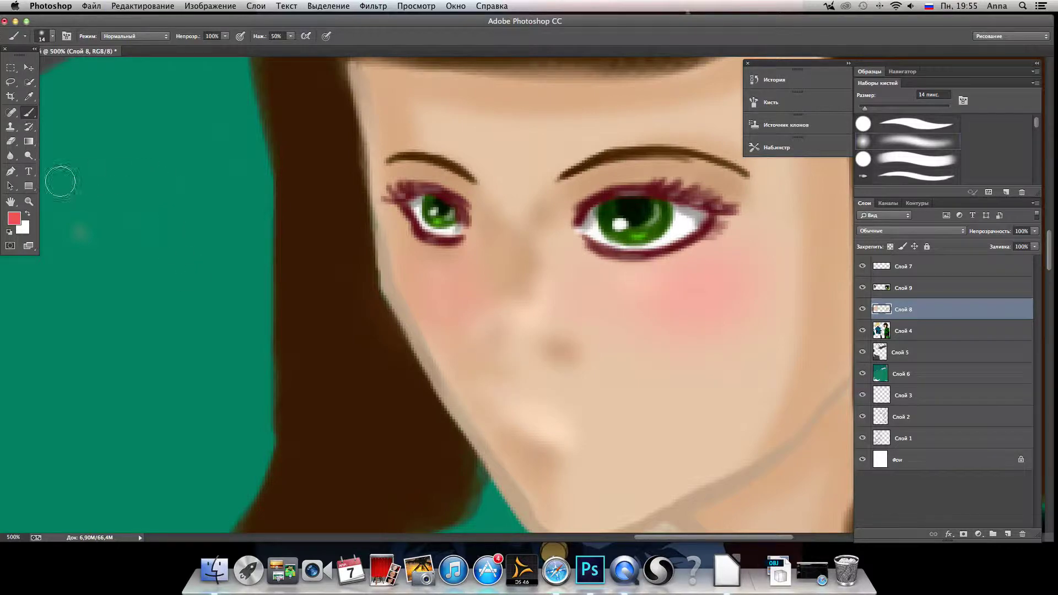
Enlarge the soft brush to 64 px and deepen the blush on the cheek below the larger eye.
left_click(53, 39)
left_click(84, 68)
left_click_drag(644, 309, 687, 295)
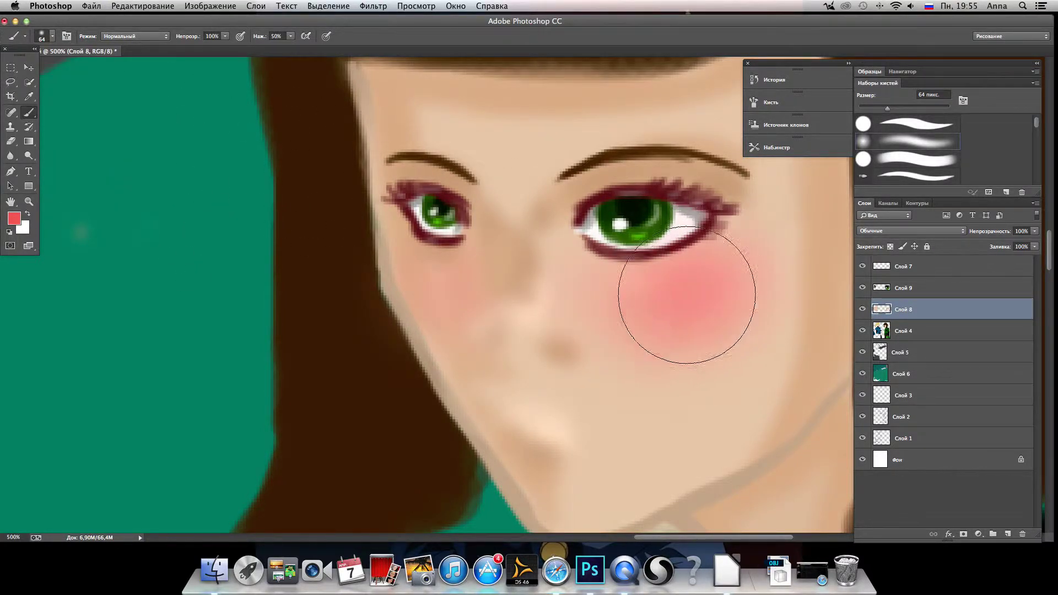
Try adding coral blush to the cheek below the smaller eye and revert it in the history.
left_click_drag(496, 282, 441, 281)
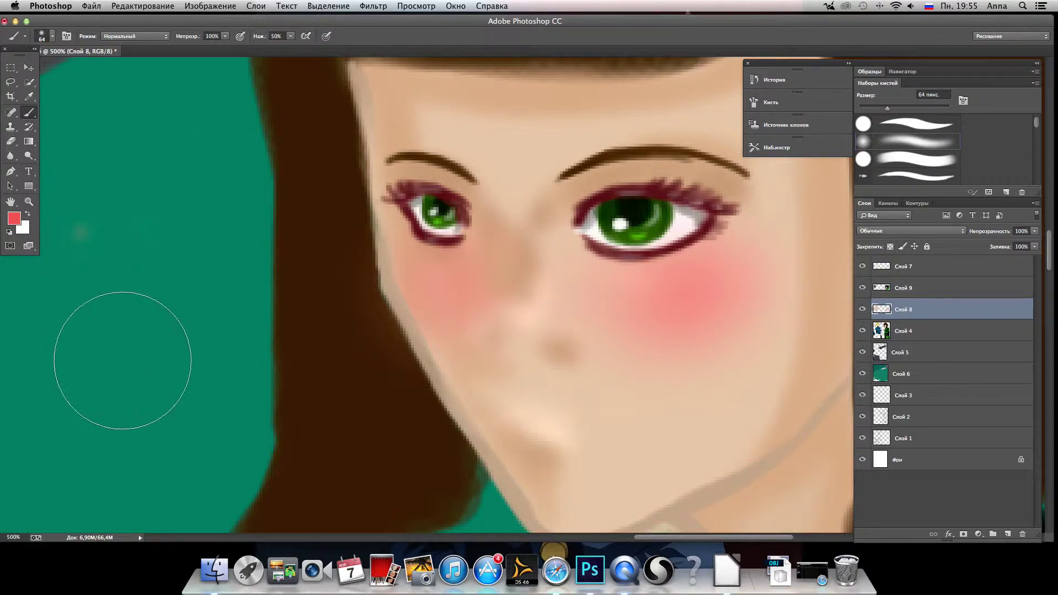
left_click(771, 79)
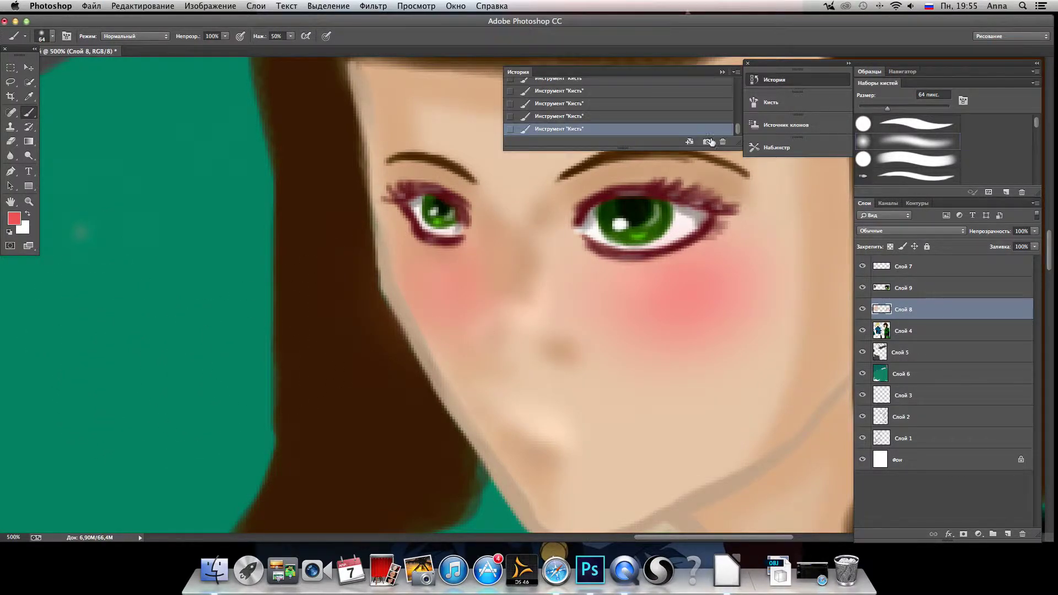
left_click(590, 117)
left_click(595, 104)
left_click(722, 72)
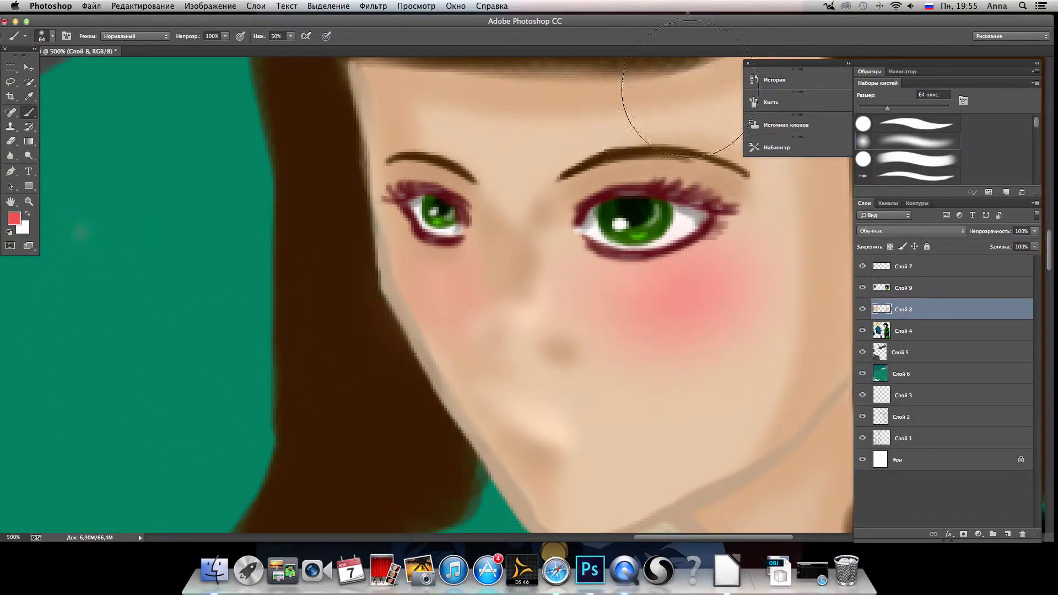
Sample the shadow tone beneath the lower lip and set the brush's foreground colour to tan bf9f79.
left_click(27, 98)
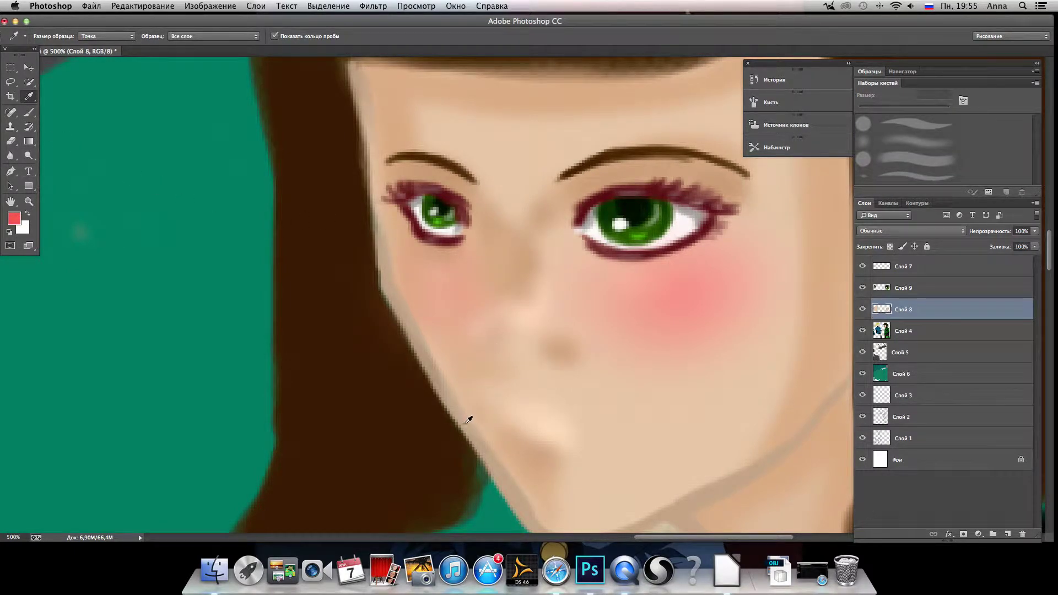
left_click(544, 445)
left_click(16, 222)
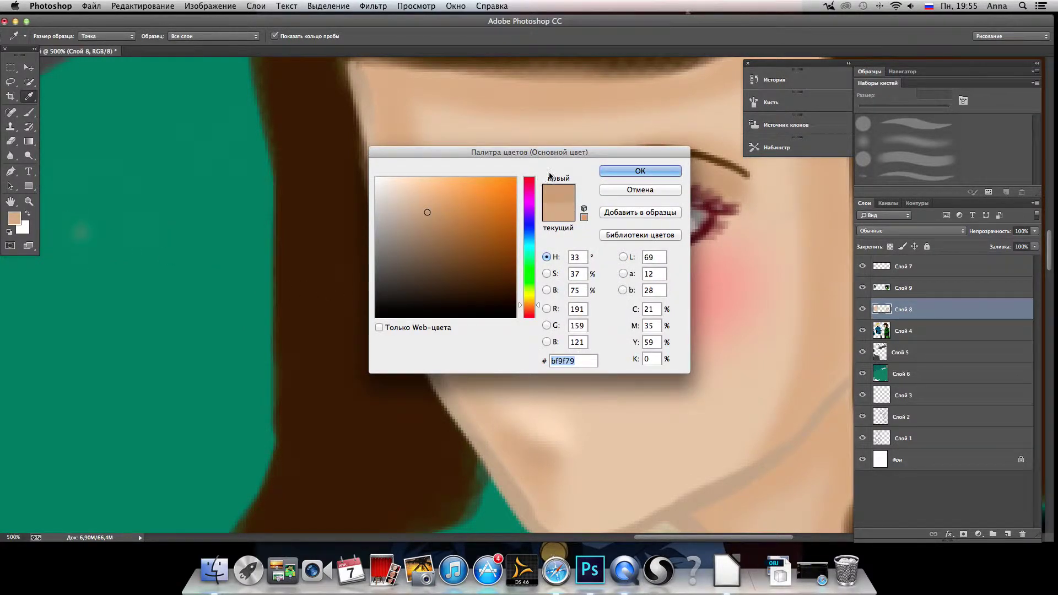
left_click(613, 172)
left_click(27, 113)
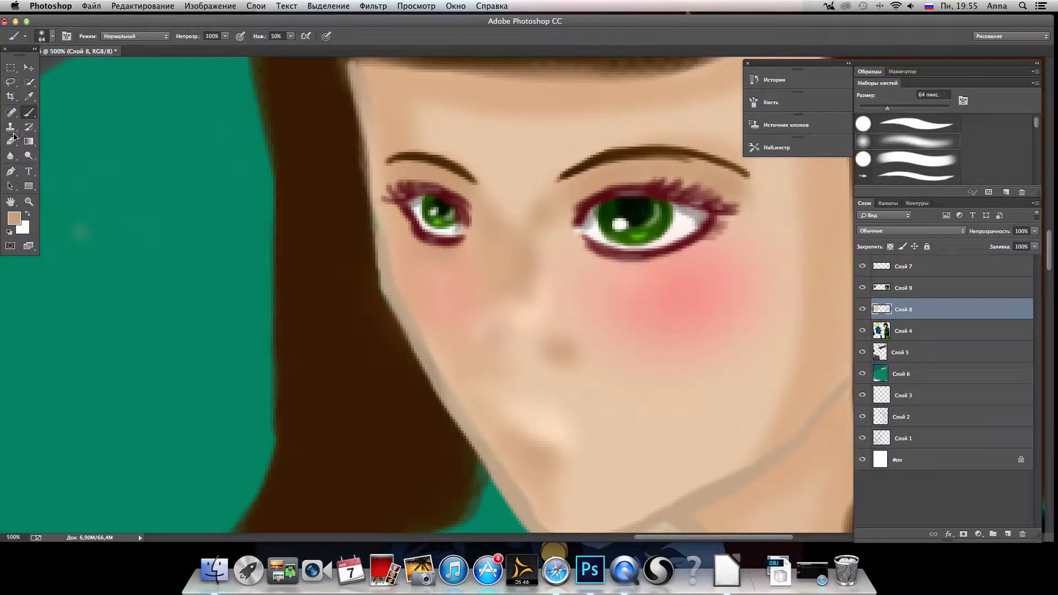
Outline the nose and draw the line of the mouth in tan on layer Слой 8 with a 4 px bristle-tip brush.
left_click(52, 36)
left_click(60, 68)
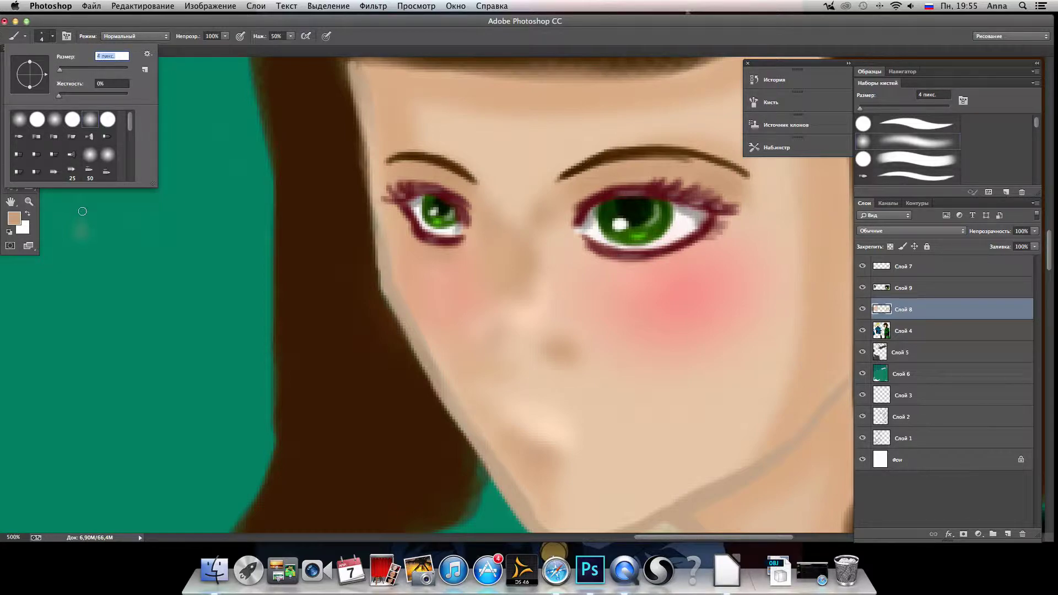
key("Return")
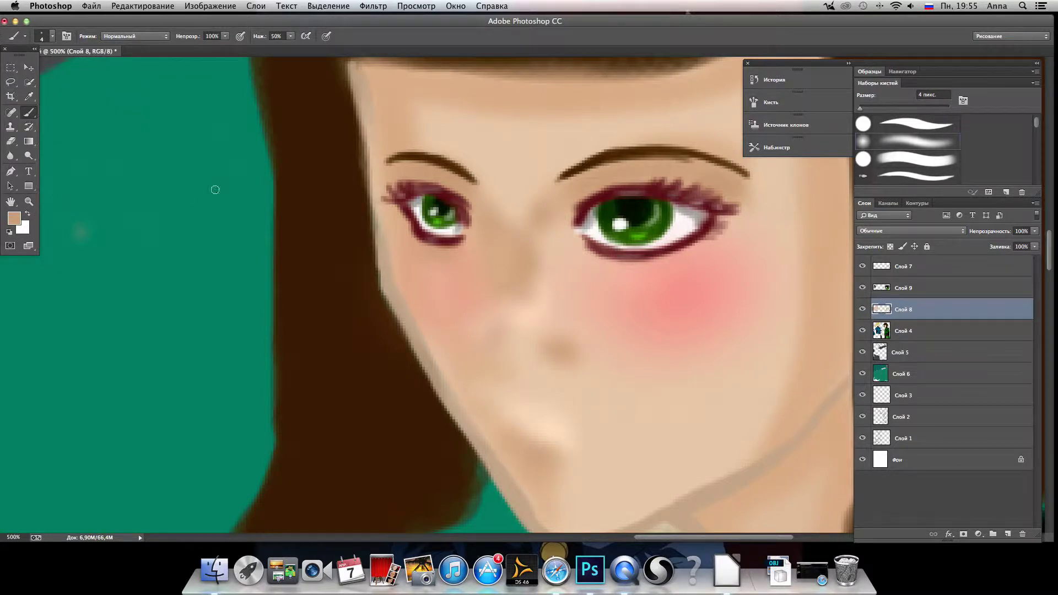
left_click(919, 176)
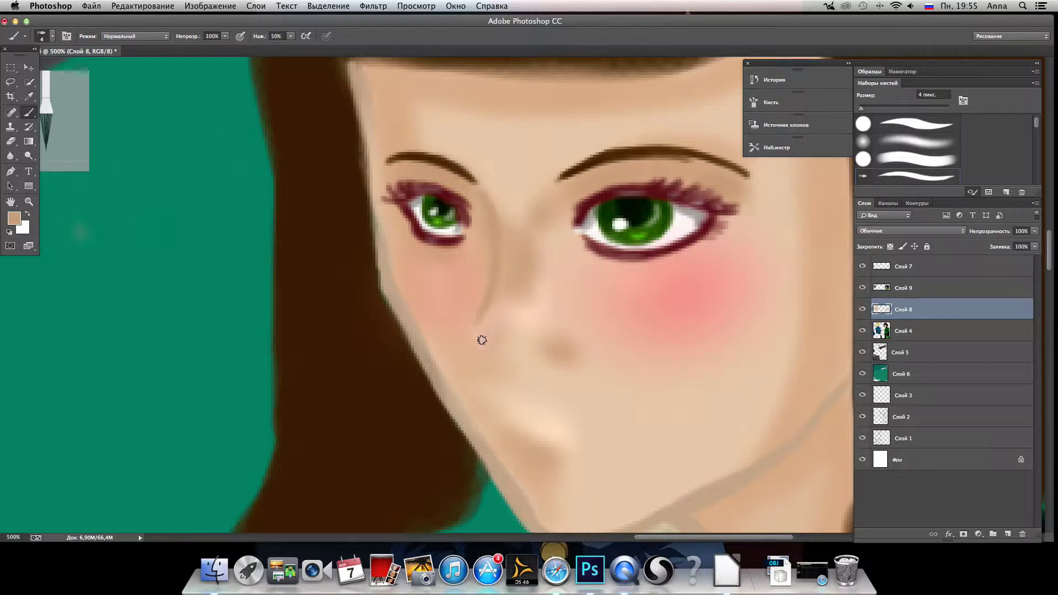
mouse_move(474, 332)
left_mouse_down()
mouse_move(515, 356)
mouse_move(501, 350)
mouse_move(554, 350)
mouse_move(516, 363)
mouse_move(528, 367)
mouse_move(564, 351)
mouse_move(529, 354)
mouse_move(567, 354)
mouse_move(527, 336)
mouse_move(570, 340)
mouse_move(562, 356)
mouse_move(567, 344)
mouse_move(522, 356)
mouse_move(471, 337)
mouse_move(481, 318)
mouse_move(481, 341)
left_mouse_up()
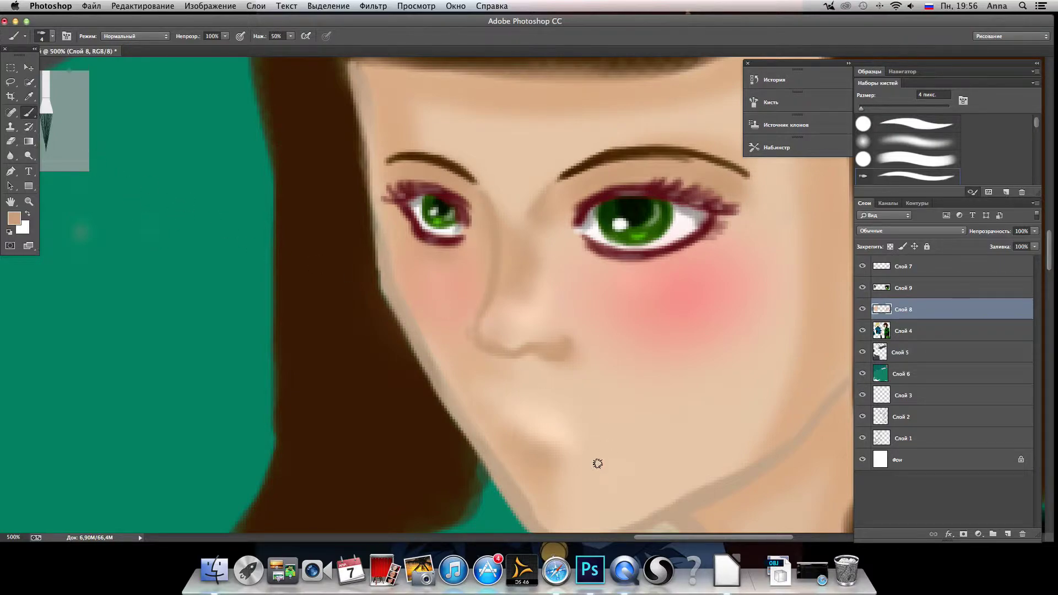
mouse_move(529, 411)
left_mouse_down()
mouse_move(601, 414)
mouse_move(495, 405)
left_mouse_up()
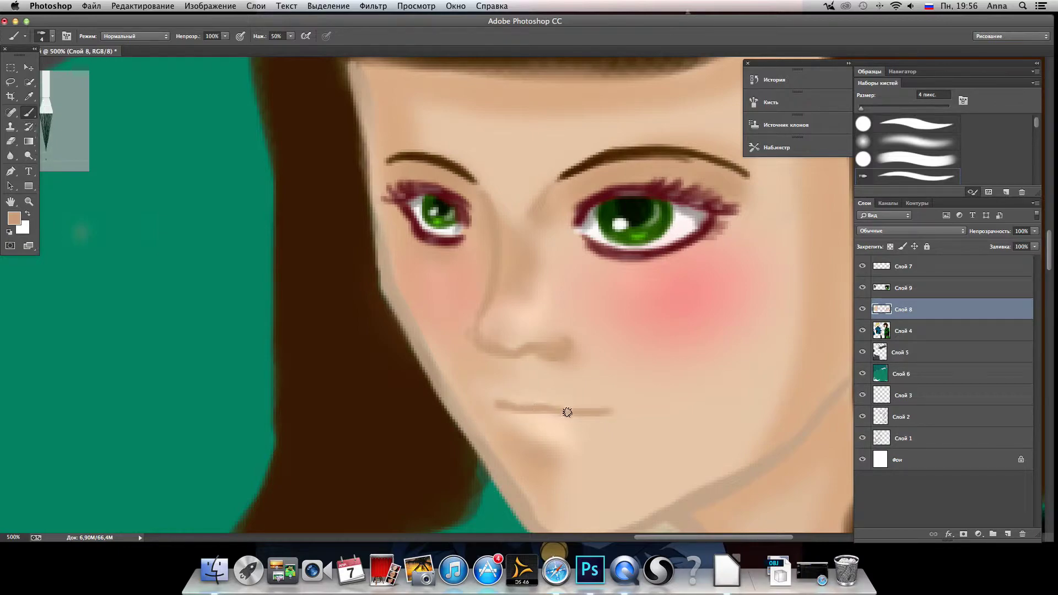
Try outlining the upper lip and the lower edge of the lower lip in tan around the mouth line.
left_click_drag(541, 441, 563, 442)
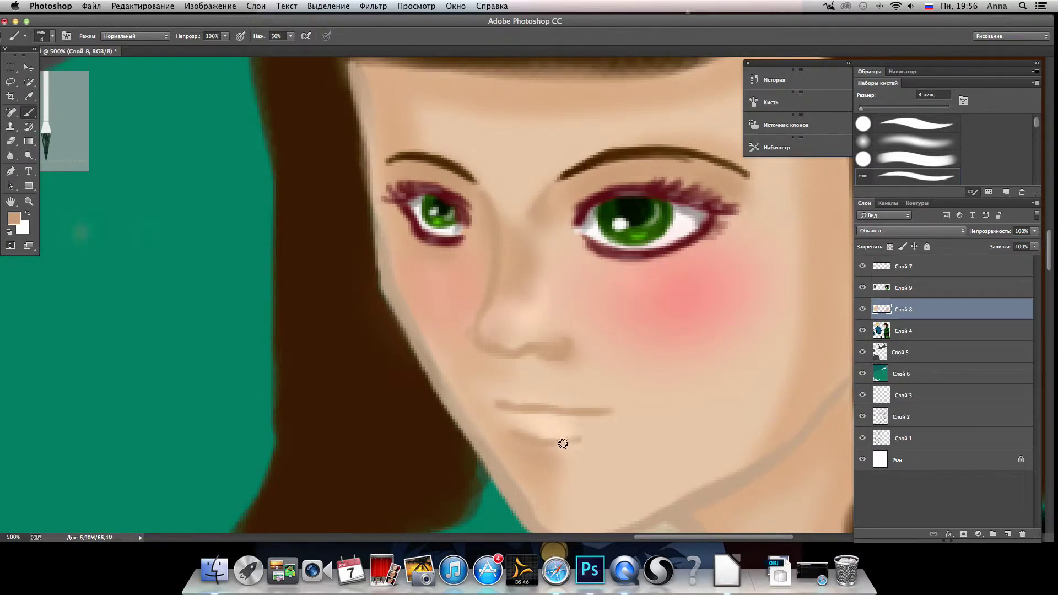
mouse_move(573, 405)
left_mouse_down()
mouse_move(625, 409)
mouse_move(496, 405)
left_mouse_up()
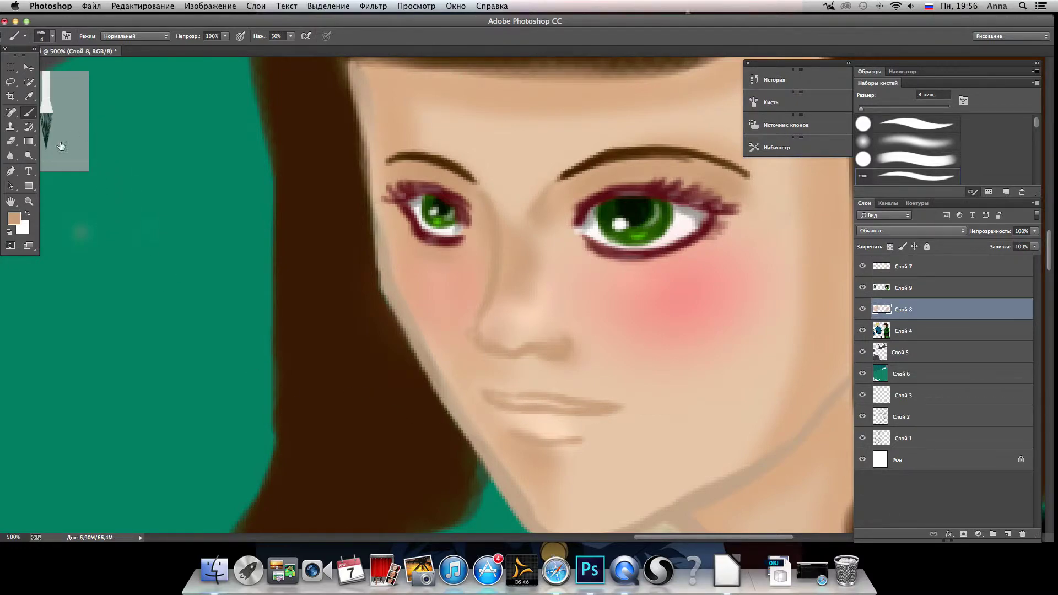
Try erasing the painted lips with a 17 px soft eraser and undoing the erasure.
left_click(11, 142)
mouse_move(548, 420)
left_mouse_down()
mouse_move(620, 408)
mouse_move(592, 426)
mouse_move(595, 398)
mouse_move(562, 358)
mouse_move(564, 374)
mouse_move(507, 360)
mouse_move(515, 245)
left_mouse_up()
key("super+z")
key("super+z")
key("super+z")
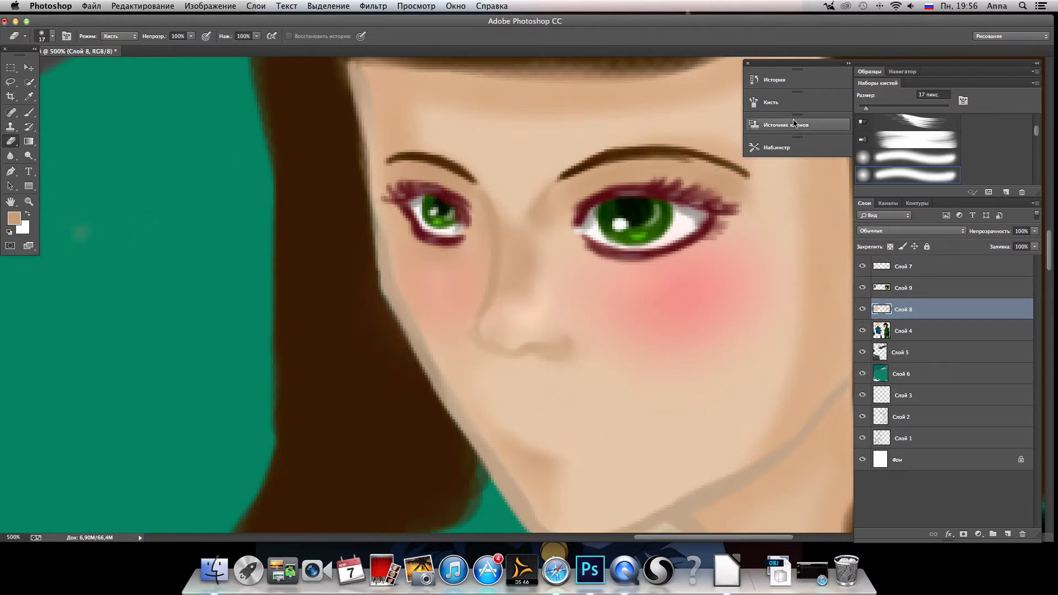
Step back through the history to the first short, thin mouth line, discarding the erasure, lip outlines and extra mouth strokes.
left_click(785, 82)
left_click(592, 118)
scroll(601, 120, "up", 3)
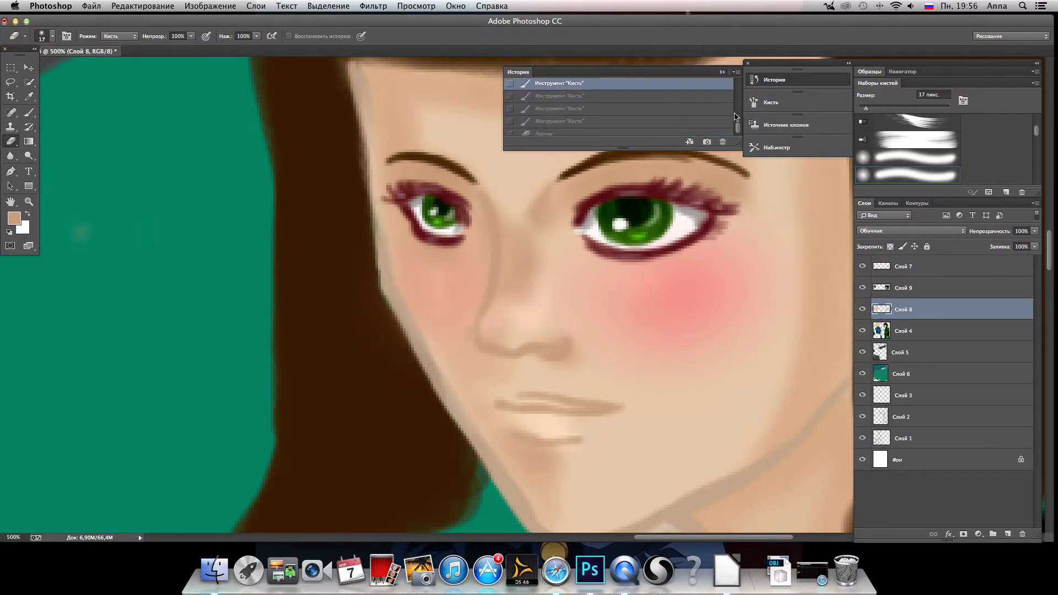
left_click(603, 120)
left_click(596, 109)
left_click(600, 95)
left_click(603, 84)
scroll(675, 85, "up", 10)
left_click(568, 107)
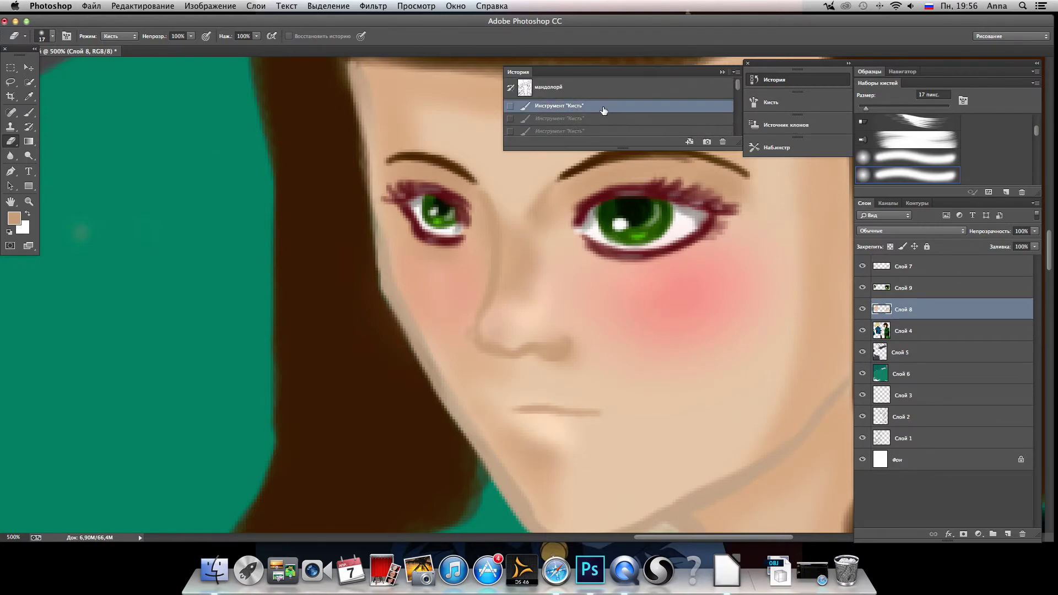
left_click(723, 73)
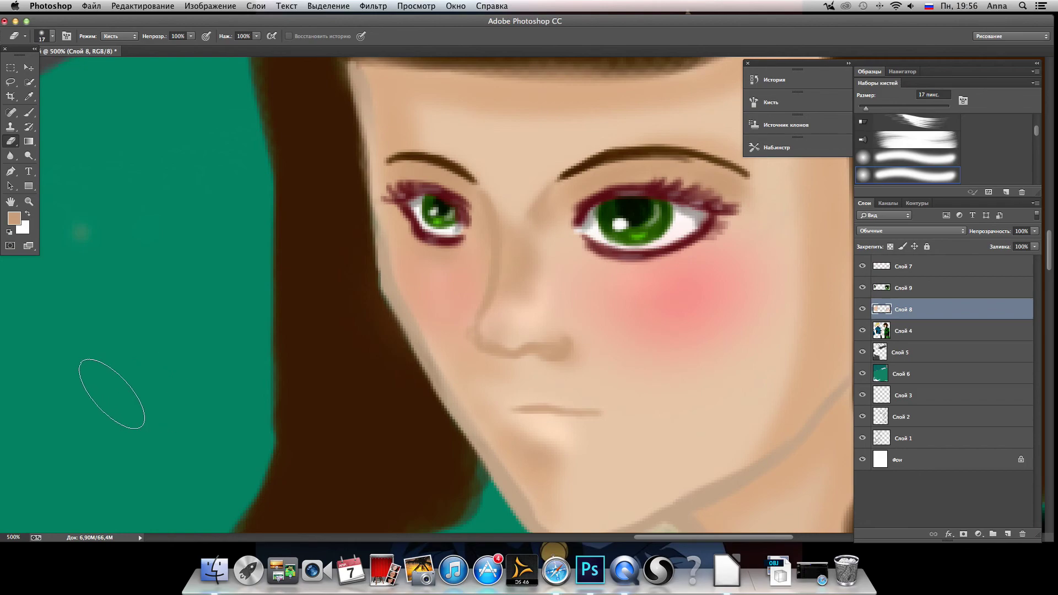